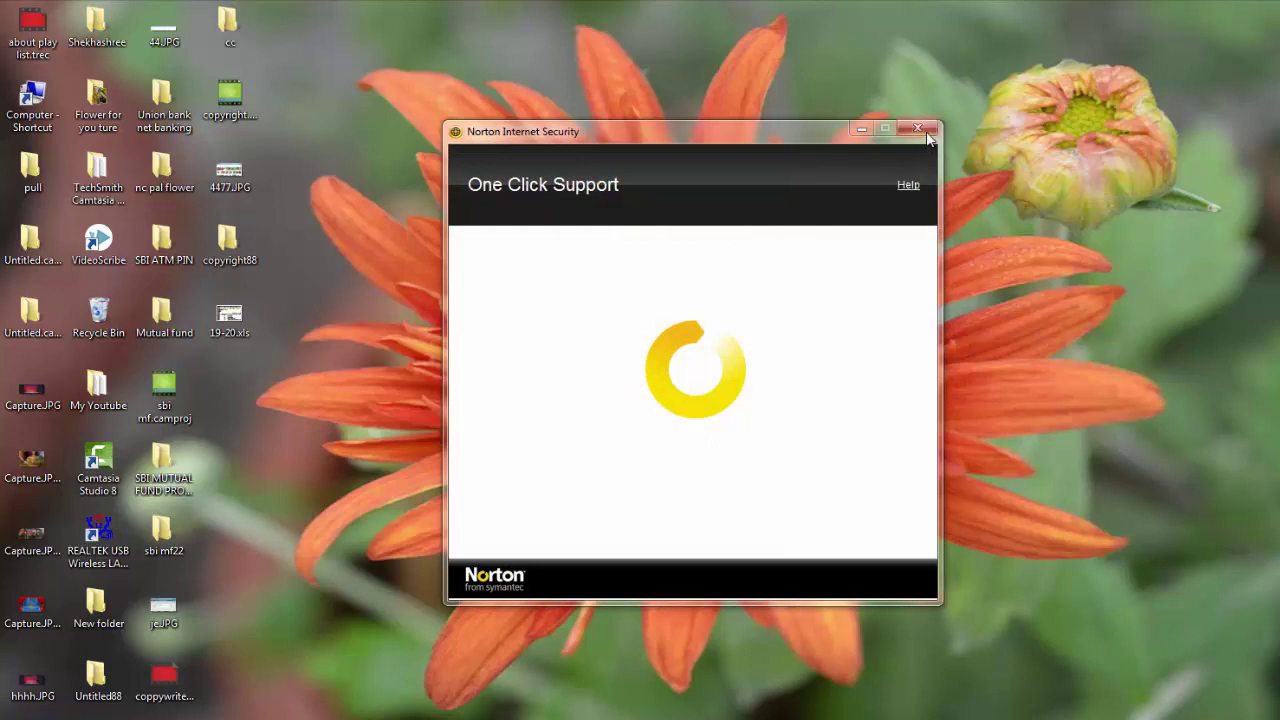
- Close the Norton Internet Security window so the desktop is visible
{"action": "left_click", "coordinate": [926, 129]}
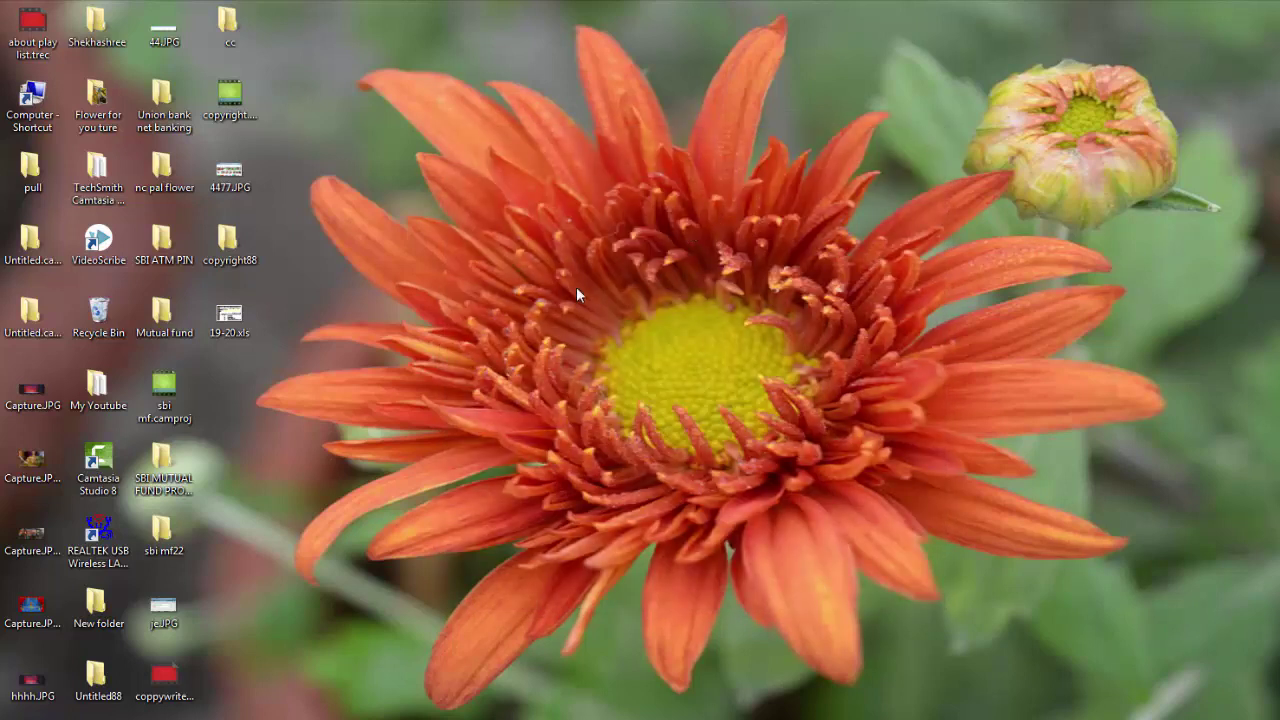
- In 19-20.xls, enter Pay Band 125,980, Grade Pay 45,100 and Dearness Allowance 175,010
{"action": "left_click", "coordinate": [460, 650]}
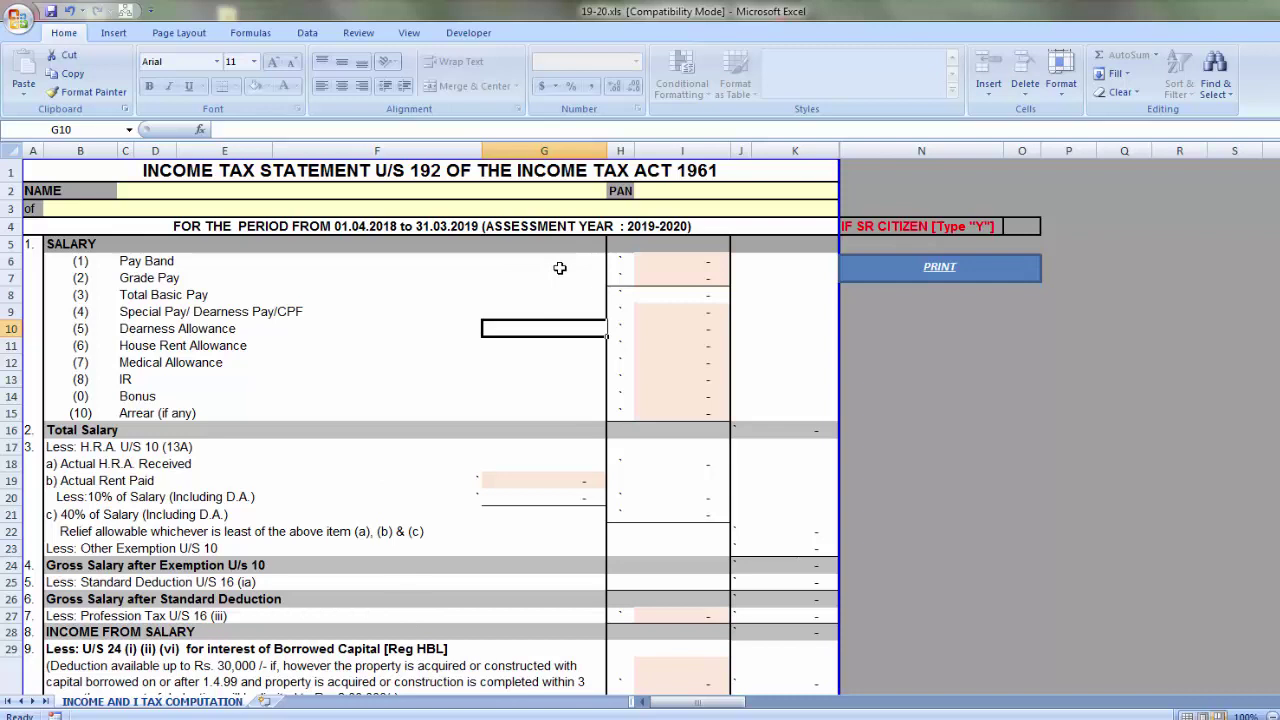
{"action": "left_click", "coordinate": [677, 260]}
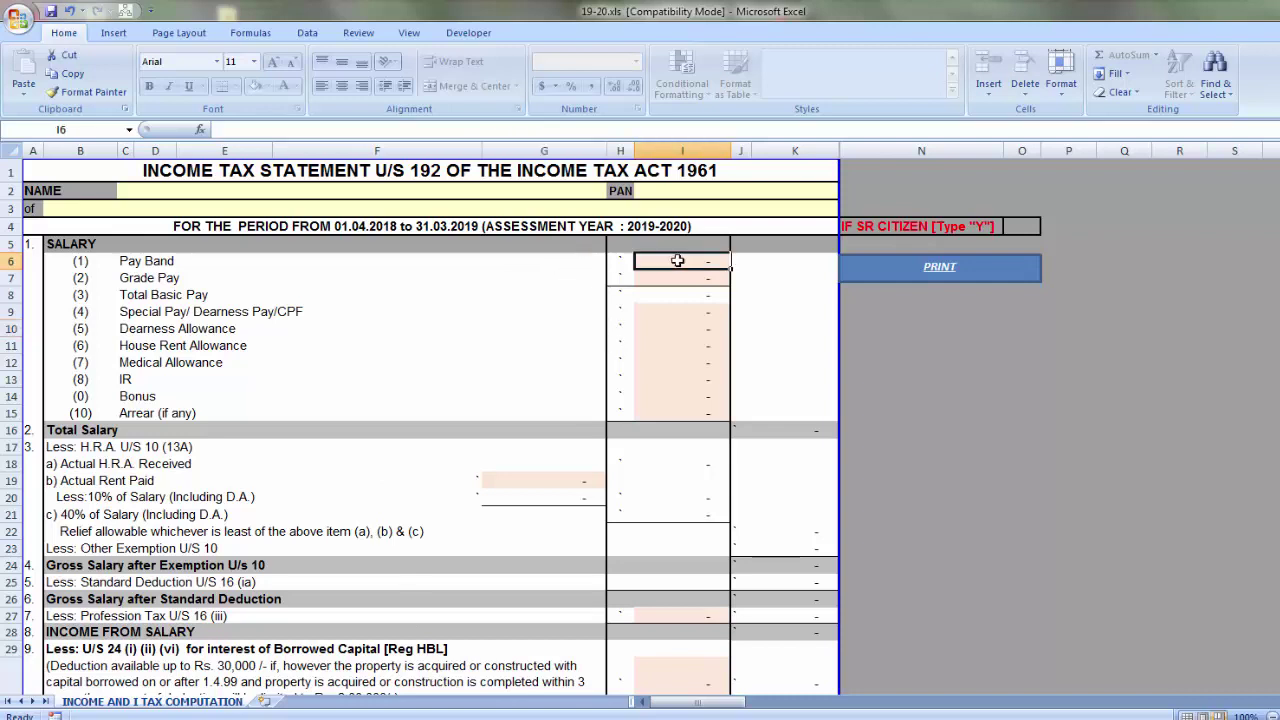
{"action": "type", "text": "1259"}
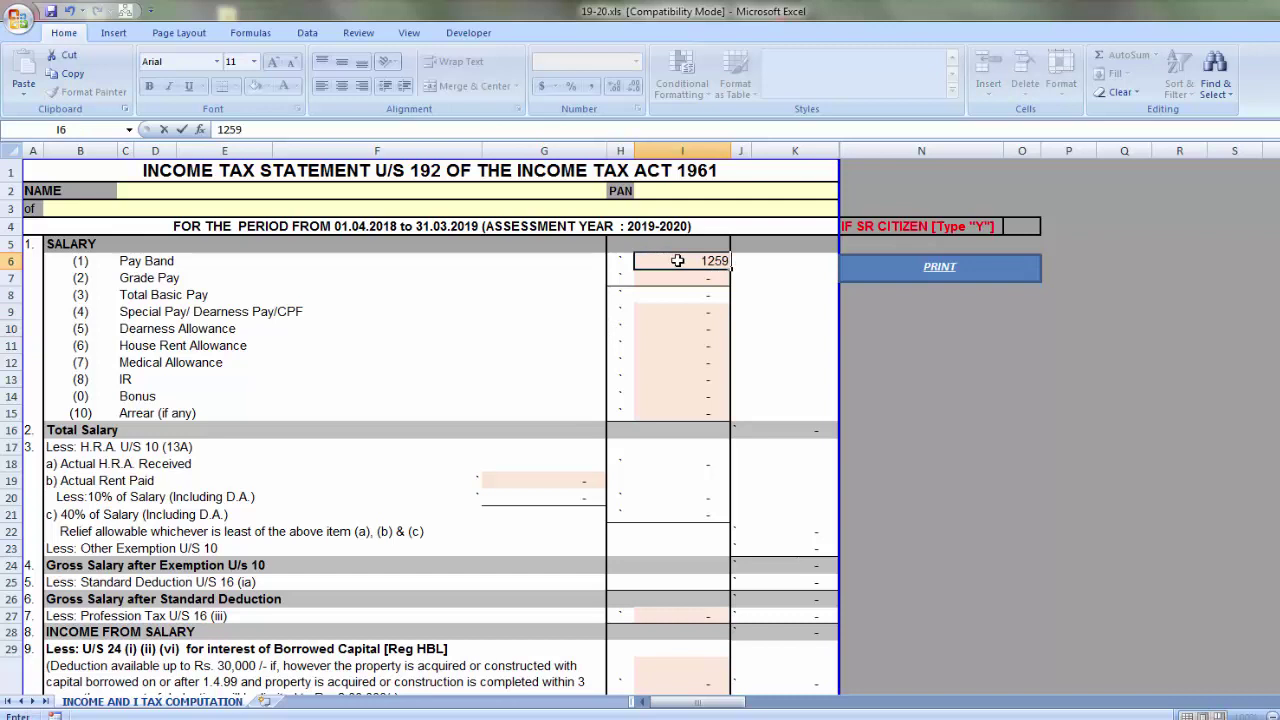
{"action": "type", "text": "80"}
{"action": "left_click", "coordinate": [689, 282]}
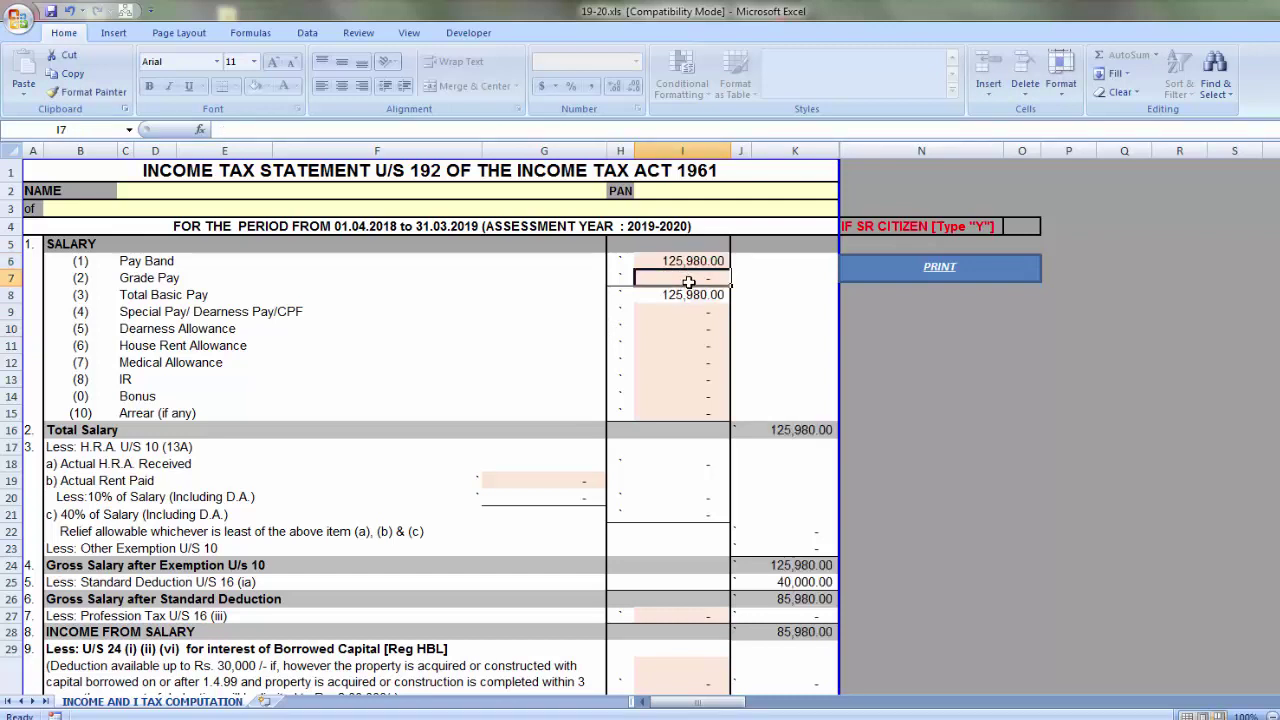
{"action": "type", "text": "45100"}
{"action": "key", "text": "Return"}
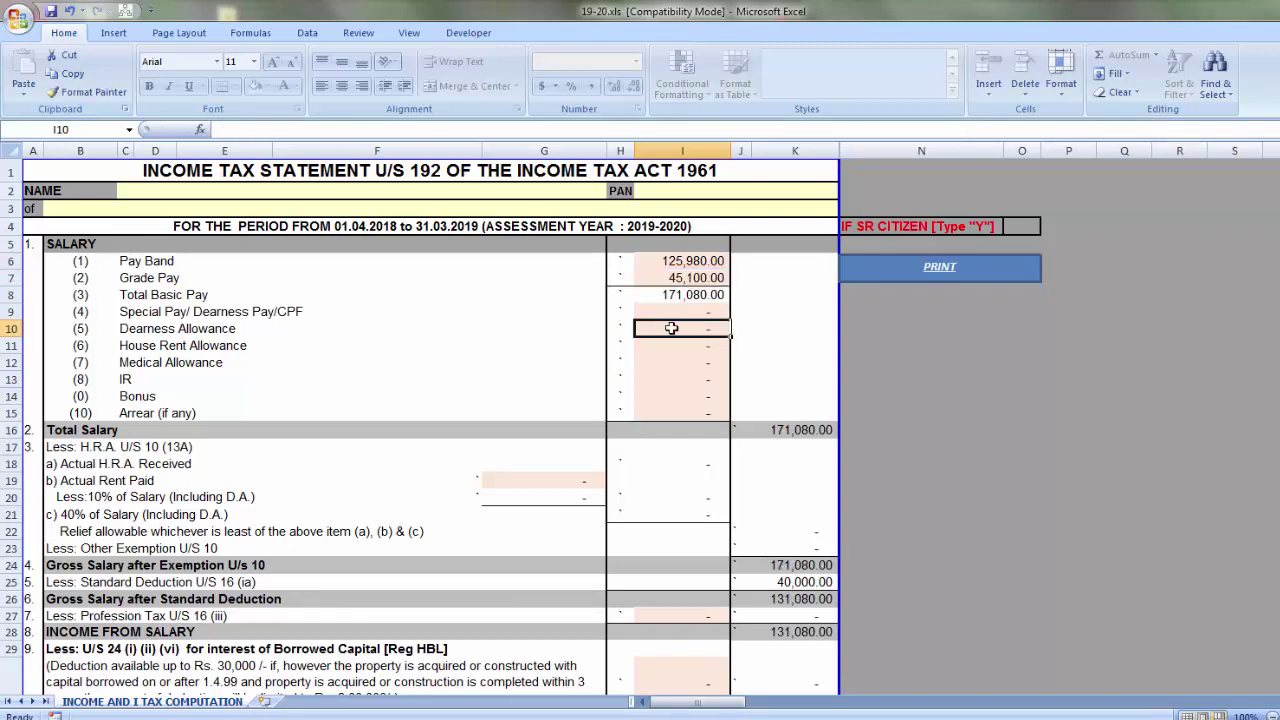
{"action": "left_click", "coordinate": [678, 310]}
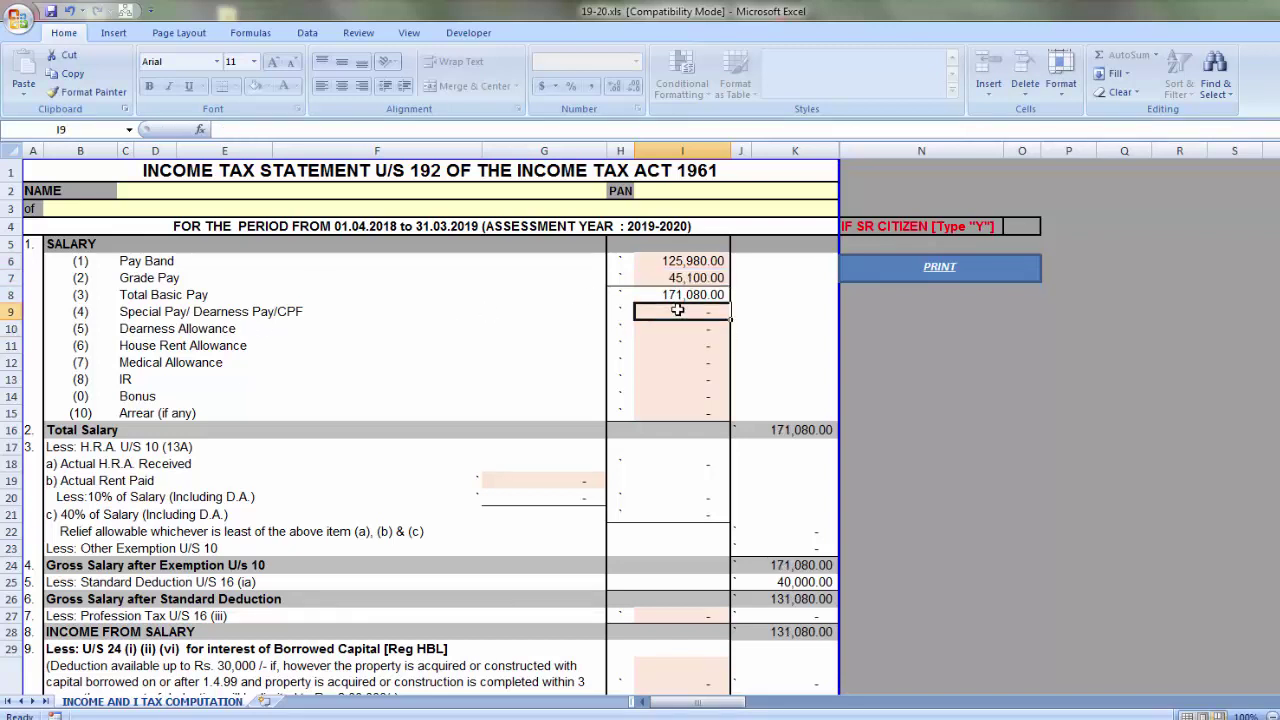
{"action": "type", "text": "171080"}
{"action": "left_click", "coordinate": [677, 330]}
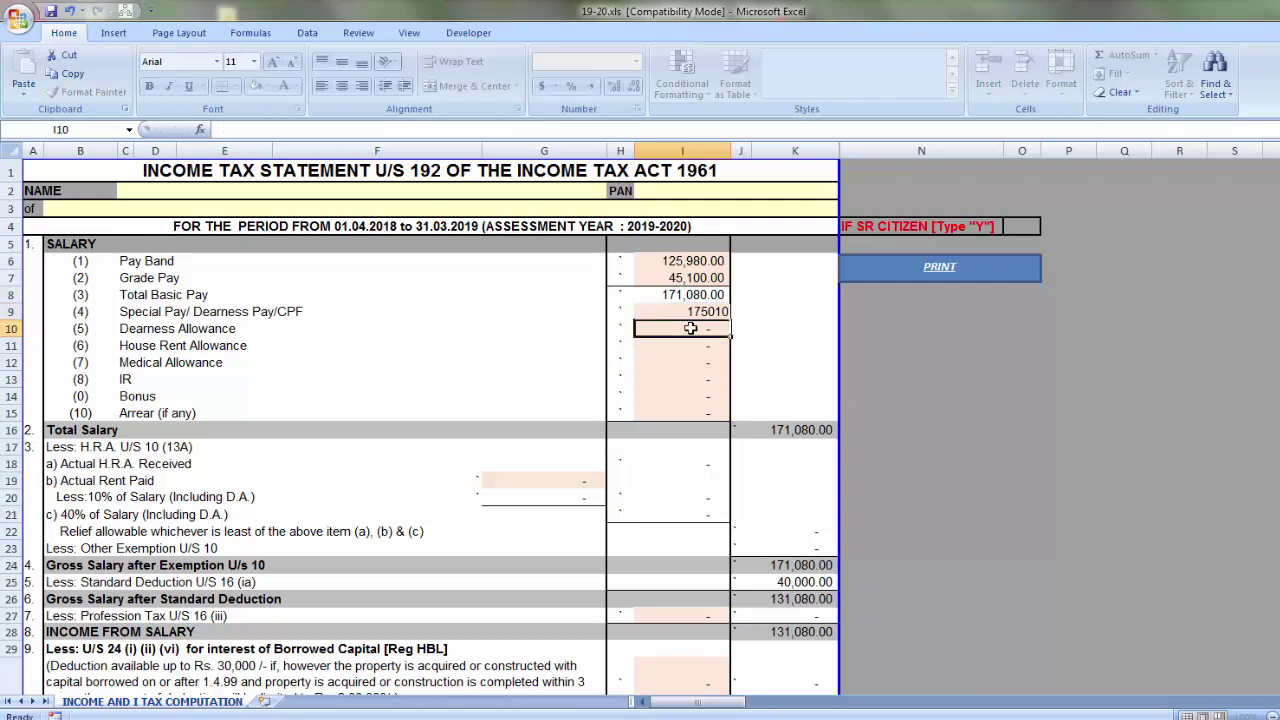
{"action": "key", "text": "ctrl+z"}
{"action": "type", "text": "175010"}
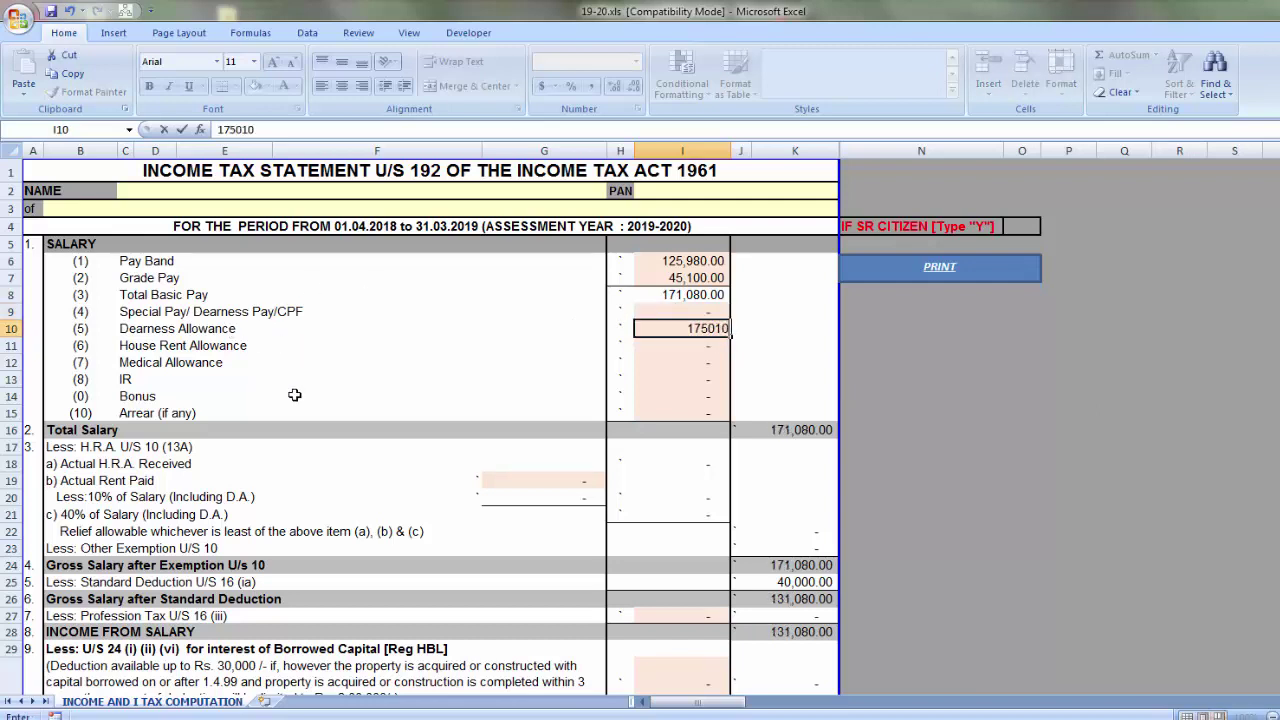
{"action": "left_click", "coordinate": [701, 347]}
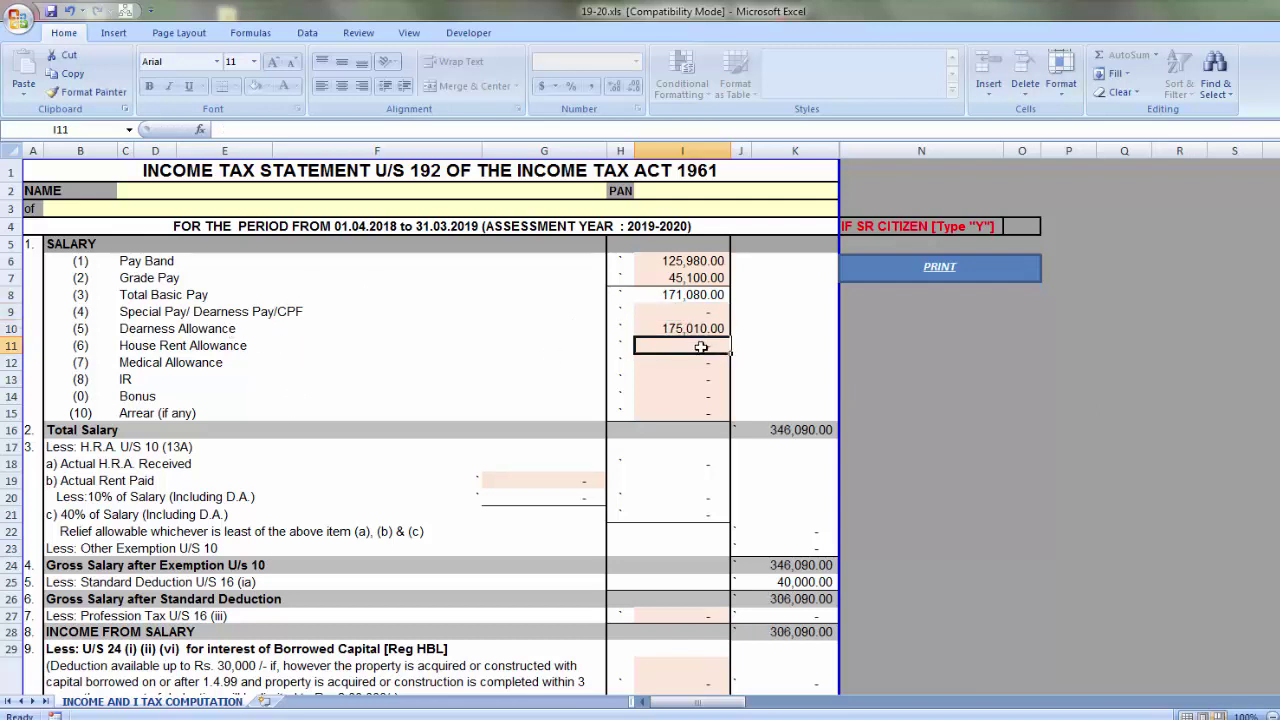
- Enter HRA 25,662, Medical Allowance 3,600 and IR 10,710
{"action": "type", "text": "25662"}
{"action": "left_click", "coordinate": [703, 366]}
{"action": "type", "text": "3600"}
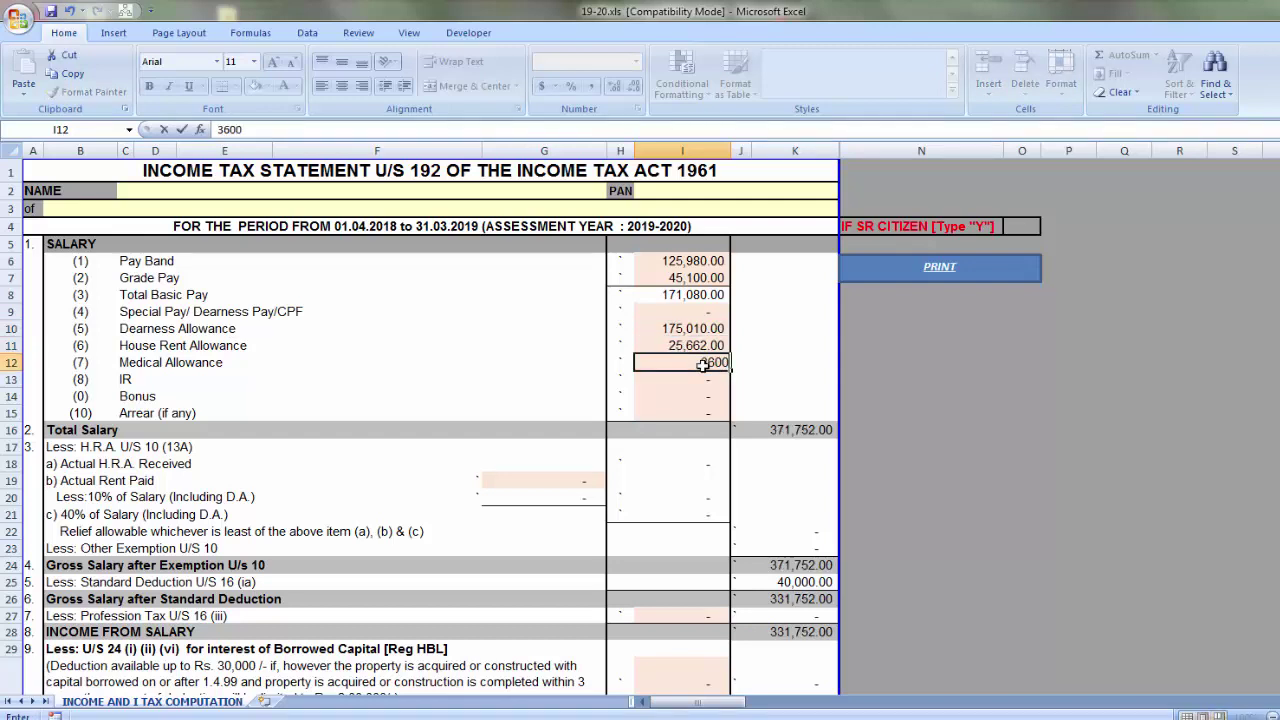
{"action": "left_click", "coordinate": [701, 384]}
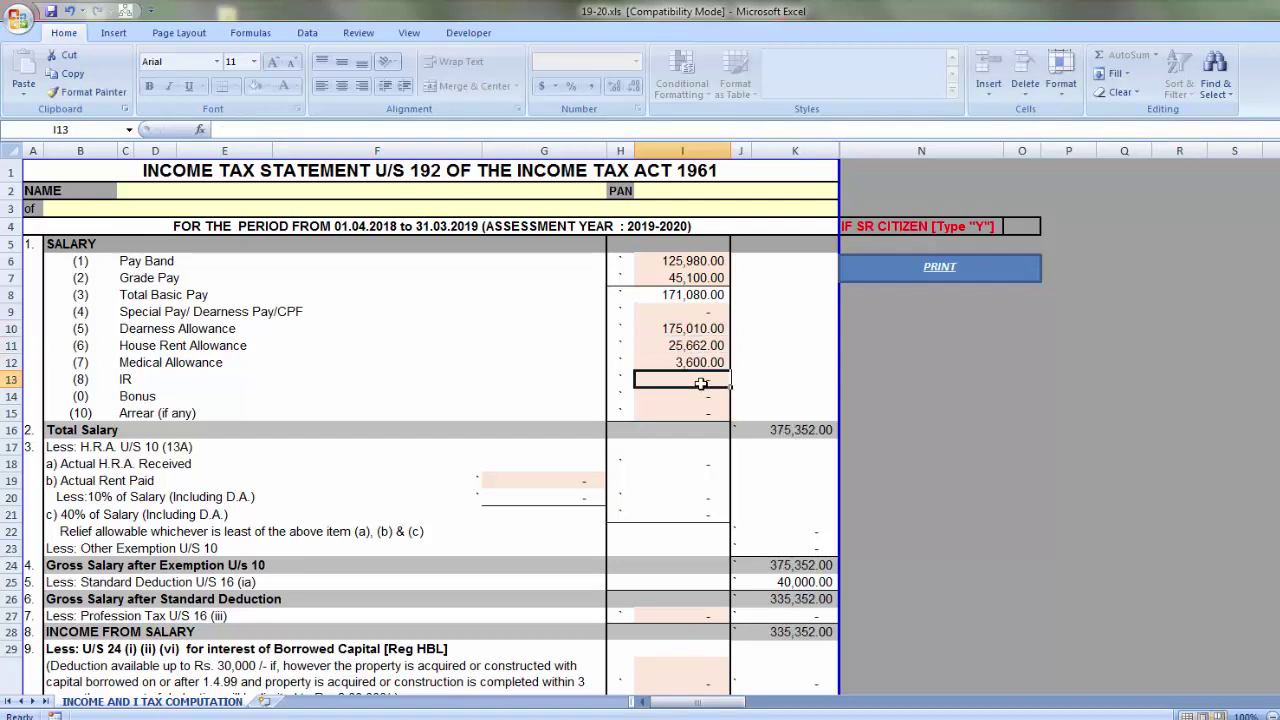
{"action": "type", "text": "10710"}
{"action": "left_click", "coordinate": [690, 398]}
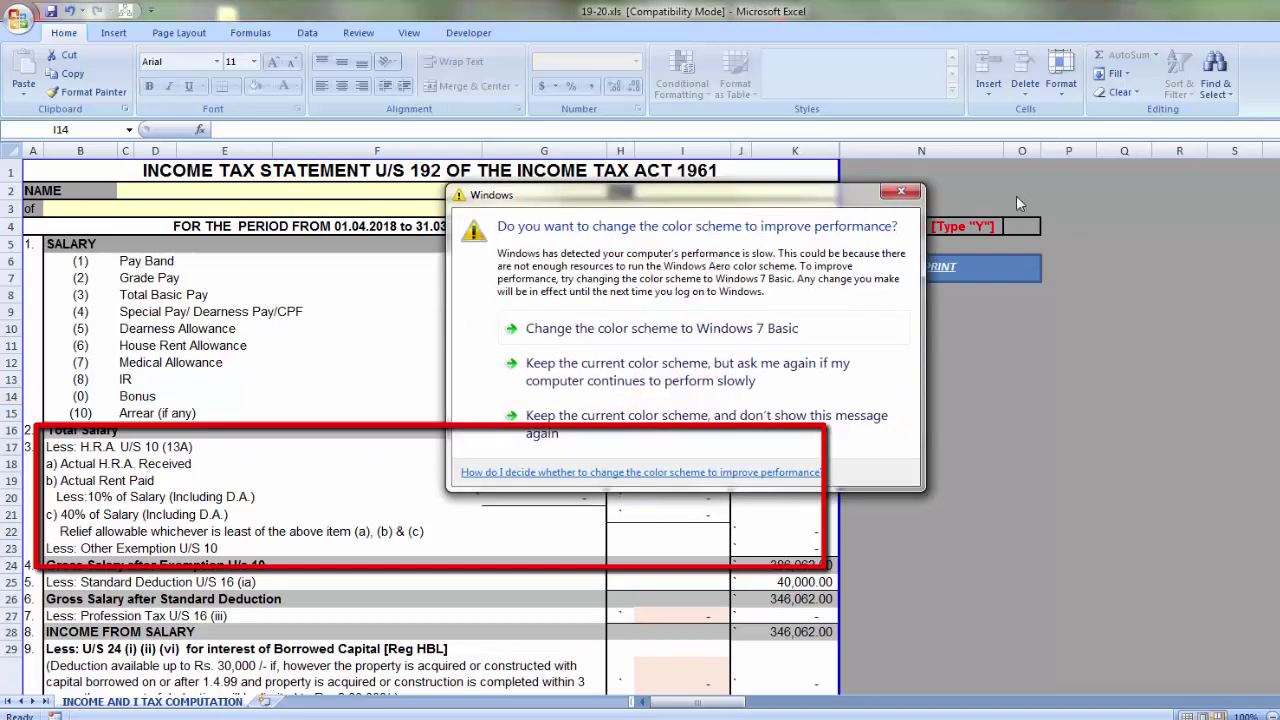
- Dismiss the colour-scheme prompt and scroll down to the Chapter VI A deduction rows
{"action": "left_click", "coordinate": [901, 191]}
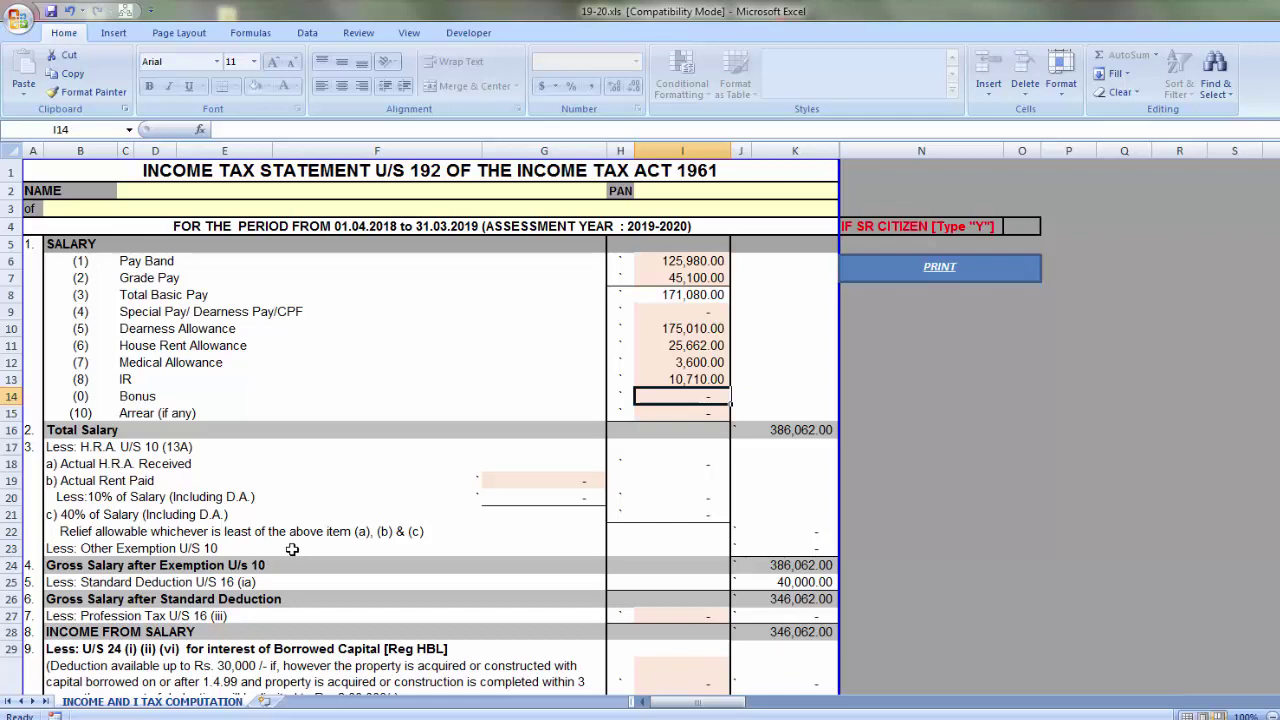
{"action": "scroll", "coordinate": [292, 549], "scroll_direction": "down", "scroll_amount": 7}
{"action": "scroll", "coordinate": [260, 590], "scroll_direction": "down", "scroll_amount": 2}
{"action": "scroll", "coordinate": [230, 620], "scroll_direction": "down", "scroll_amount": 1}
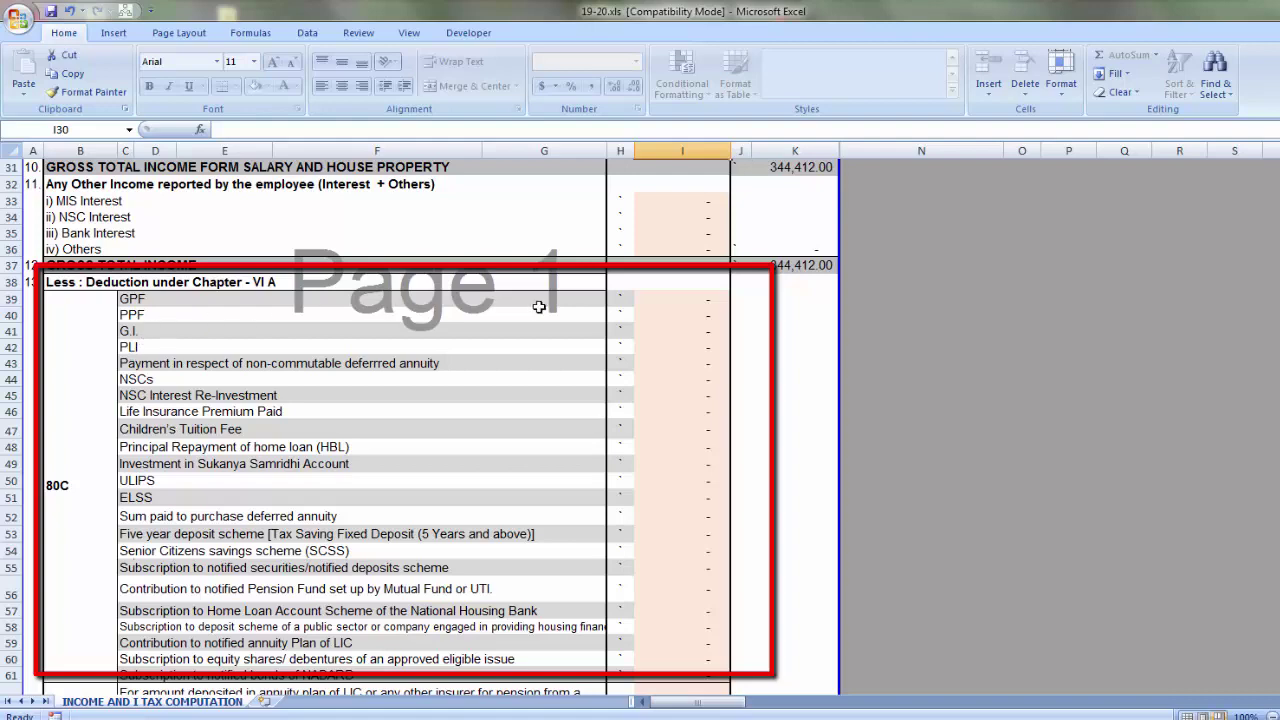
- Enter PPF 24,000, GPF 24,000 and Life Insurance Premium 17,500 as 80C deductions
{"action": "left_click", "coordinate": [694, 318]}
{"action": "type", "text": "24000"}
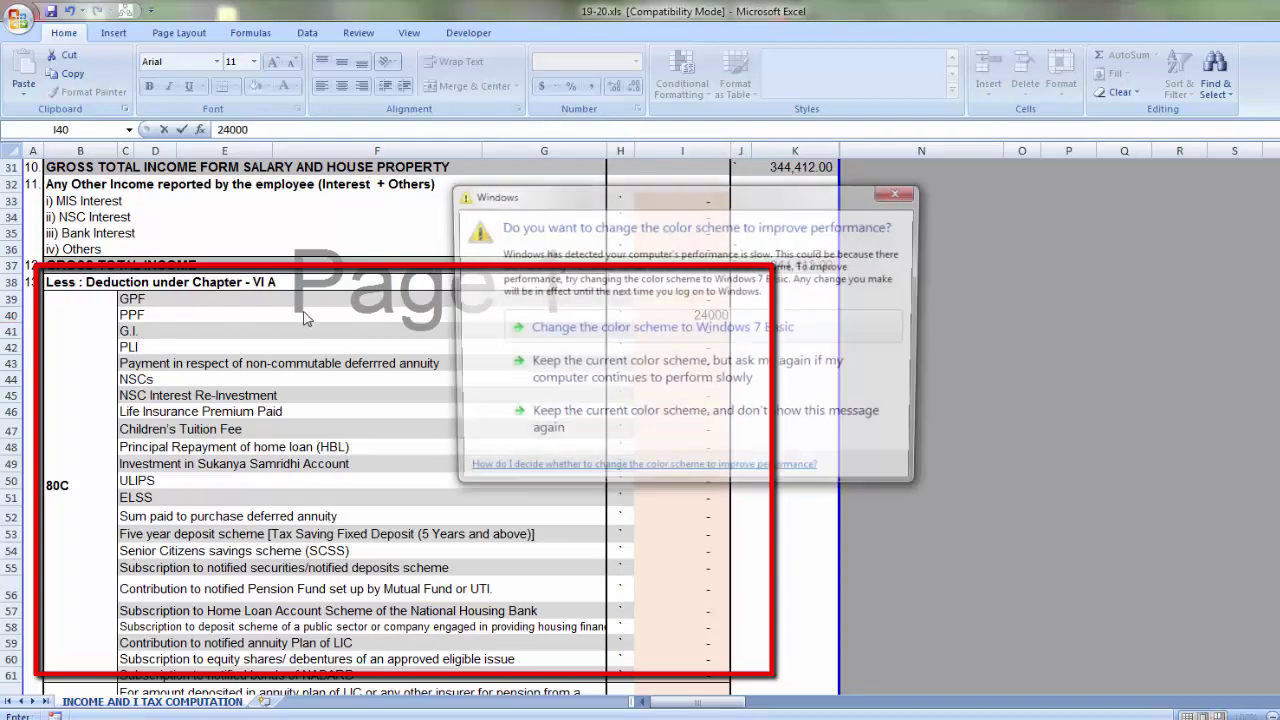
{"action": "left_click", "coordinate": [906, 194]}
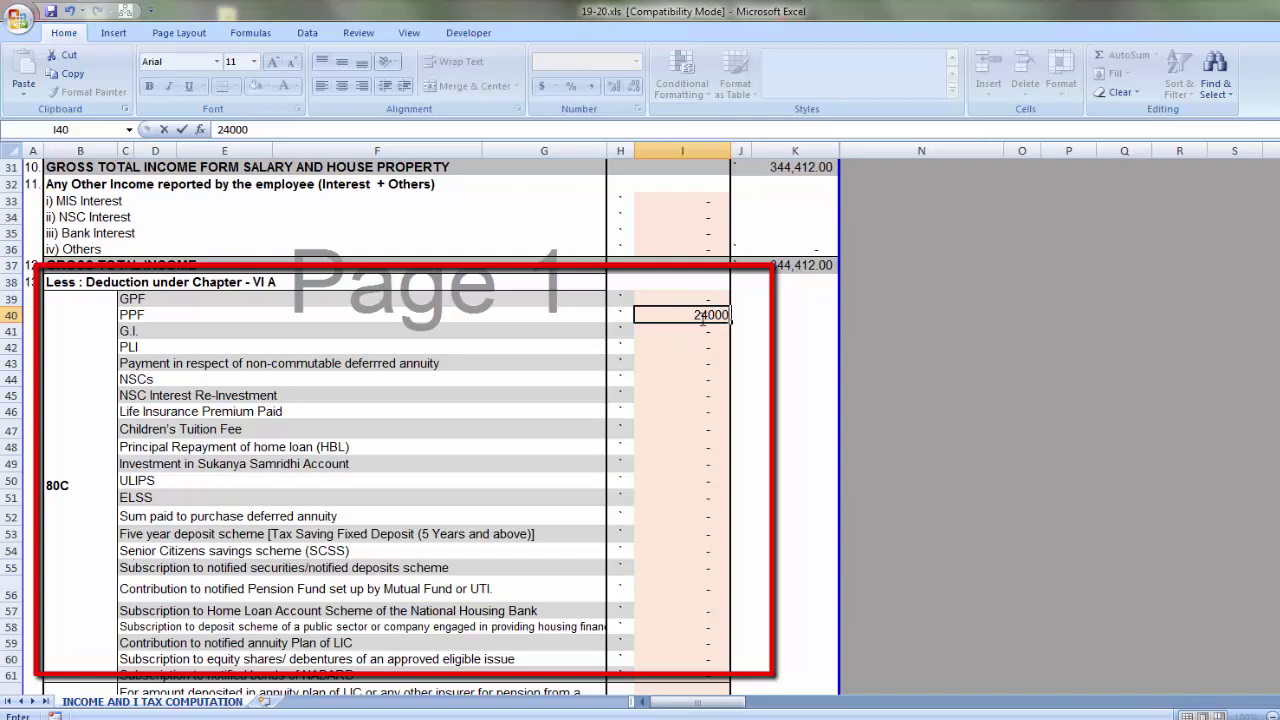
{"action": "left_click", "coordinate": [701, 297]}
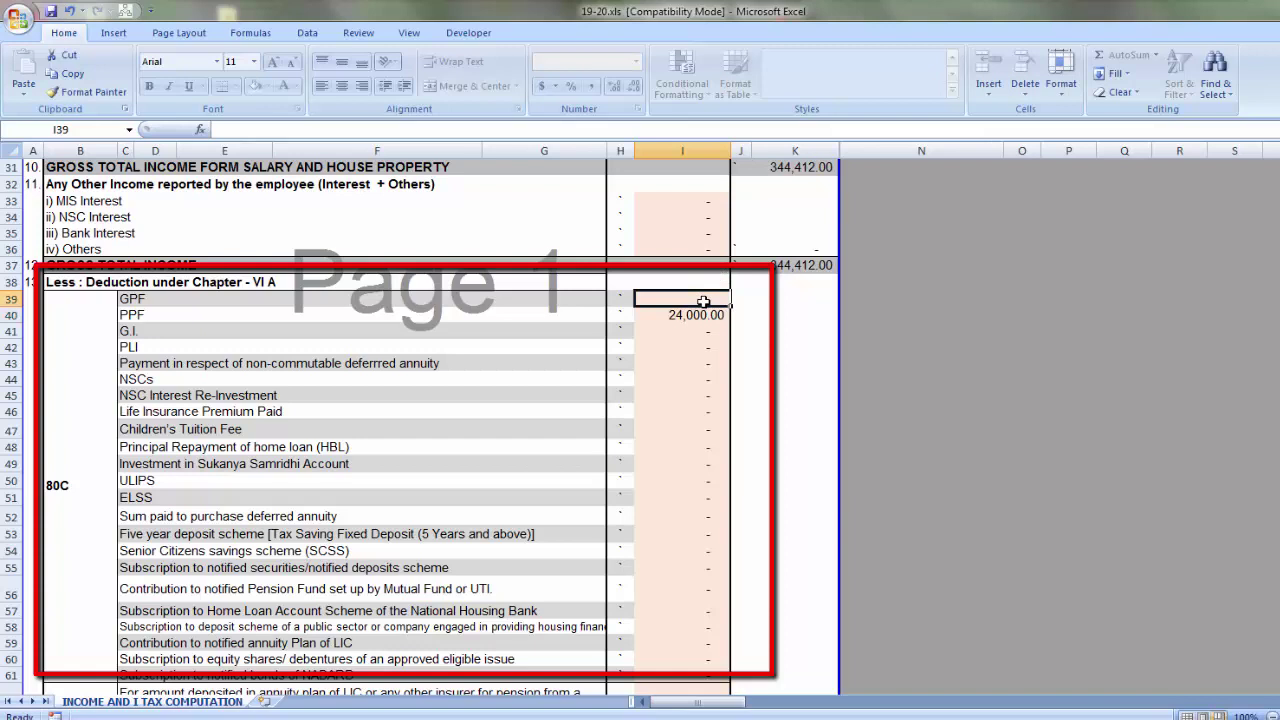
{"action": "type", "text": "24000"}
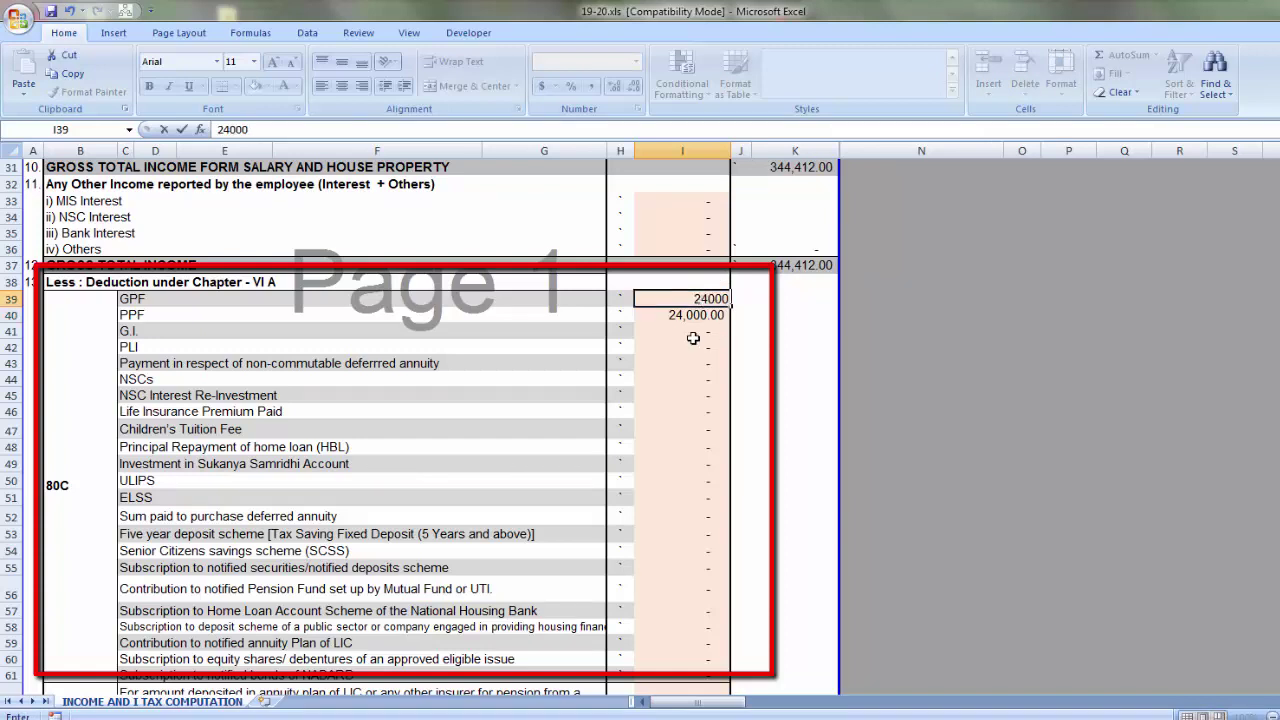
{"action": "left_click", "coordinate": [693, 339]}
{"action": "scroll", "coordinate": [658, 395], "scroll_direction": "down", "scroll_amount": 1}
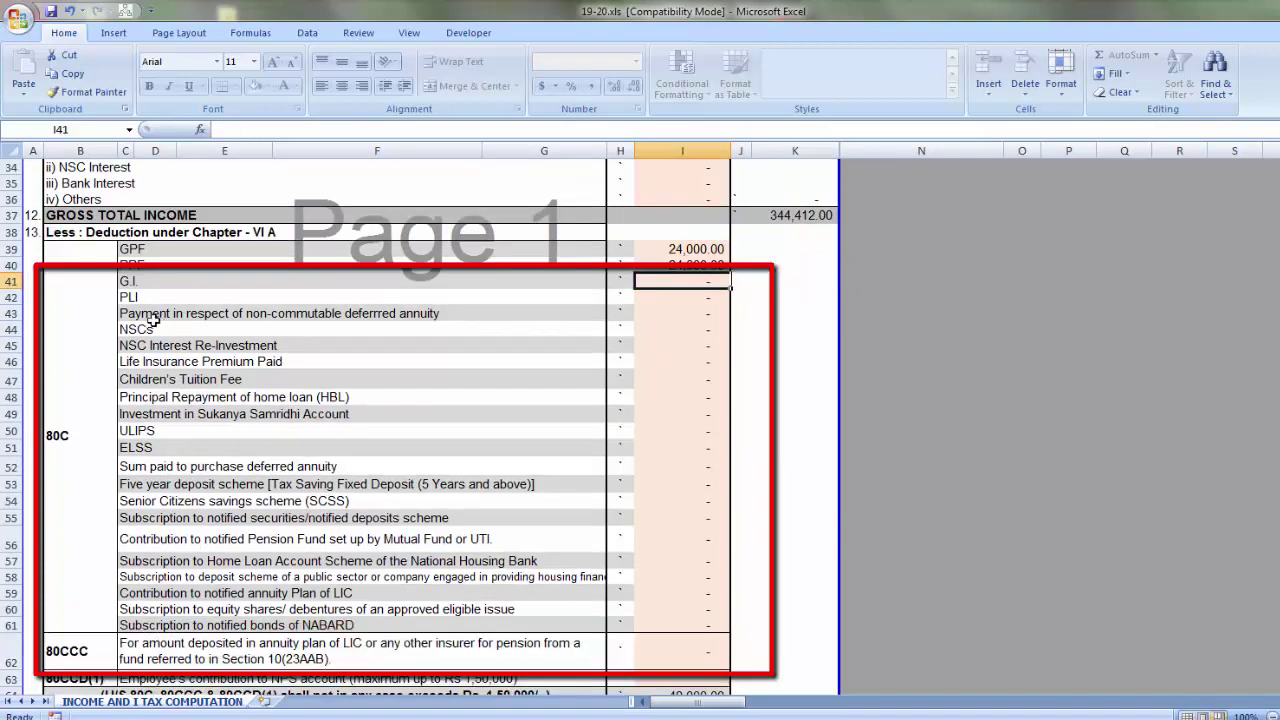
{"action": "left_click", "coordinate": [711, 362]}
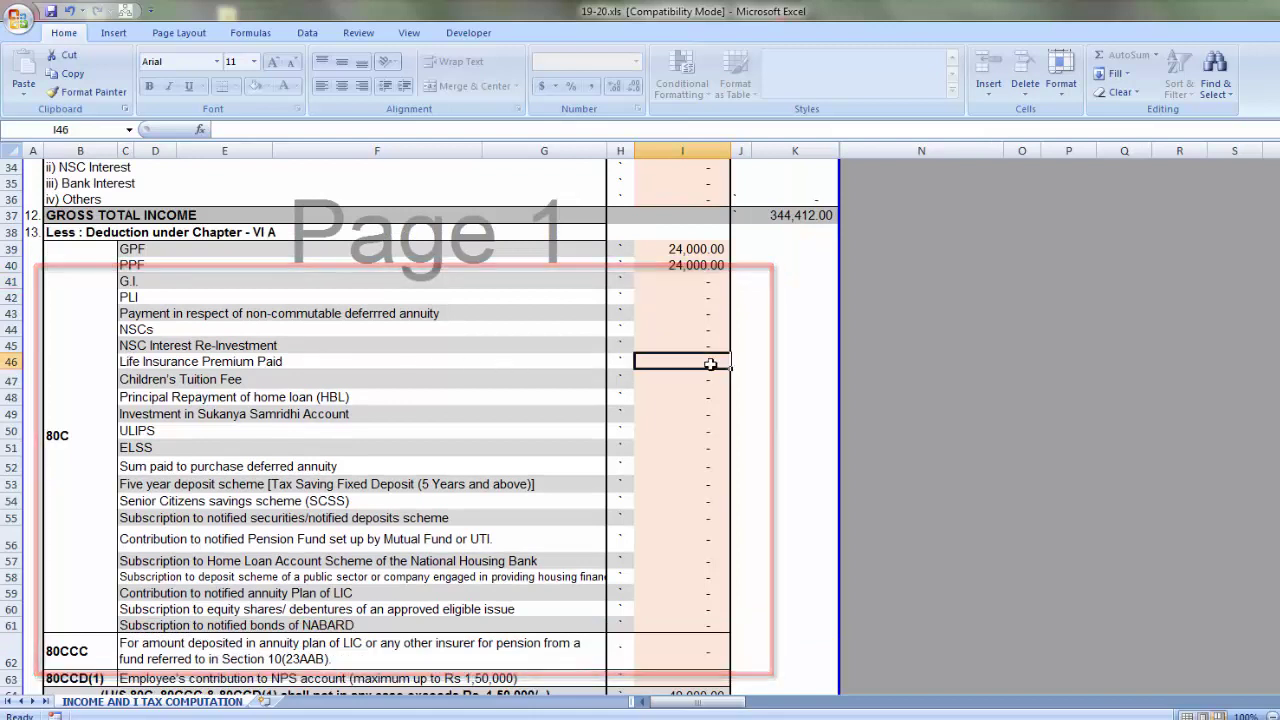
{"action": "type", "text": "17,500"}
{"action": "key", "text": "Return"}
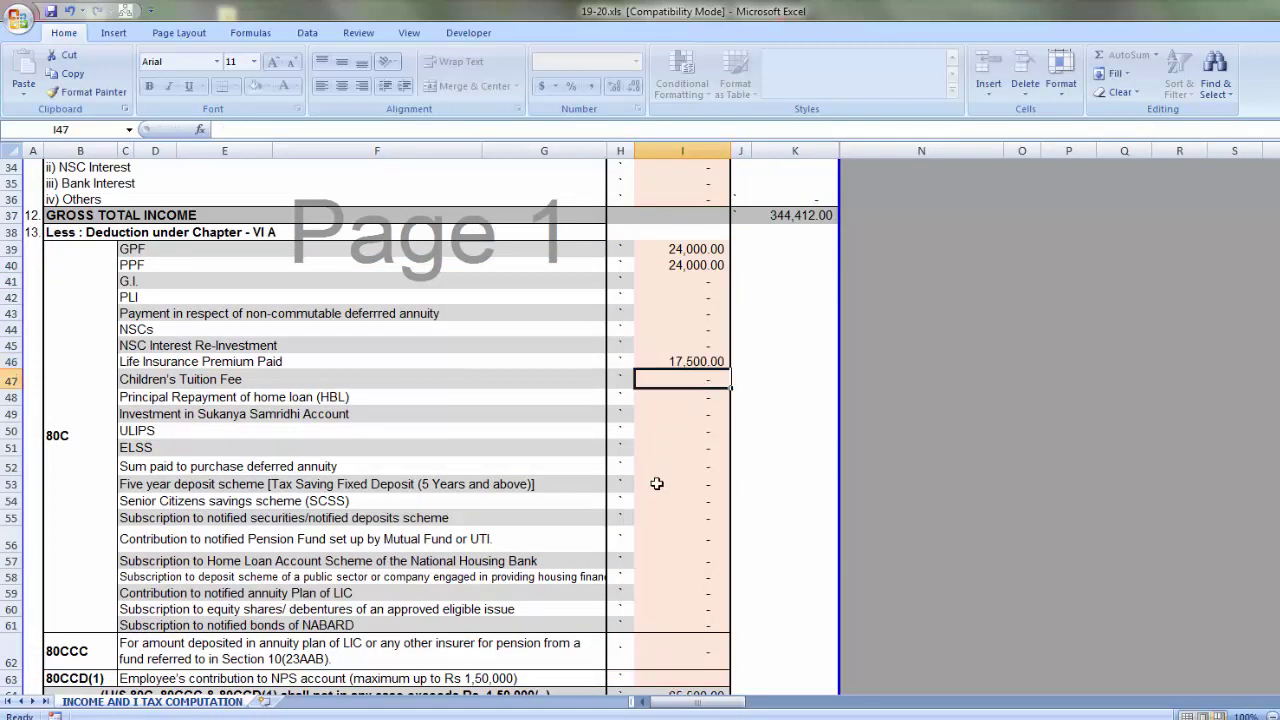
{"action": "scroll", "coordinate": [655, 484], "scroll_direction": "down", "scroll_amount": 1}
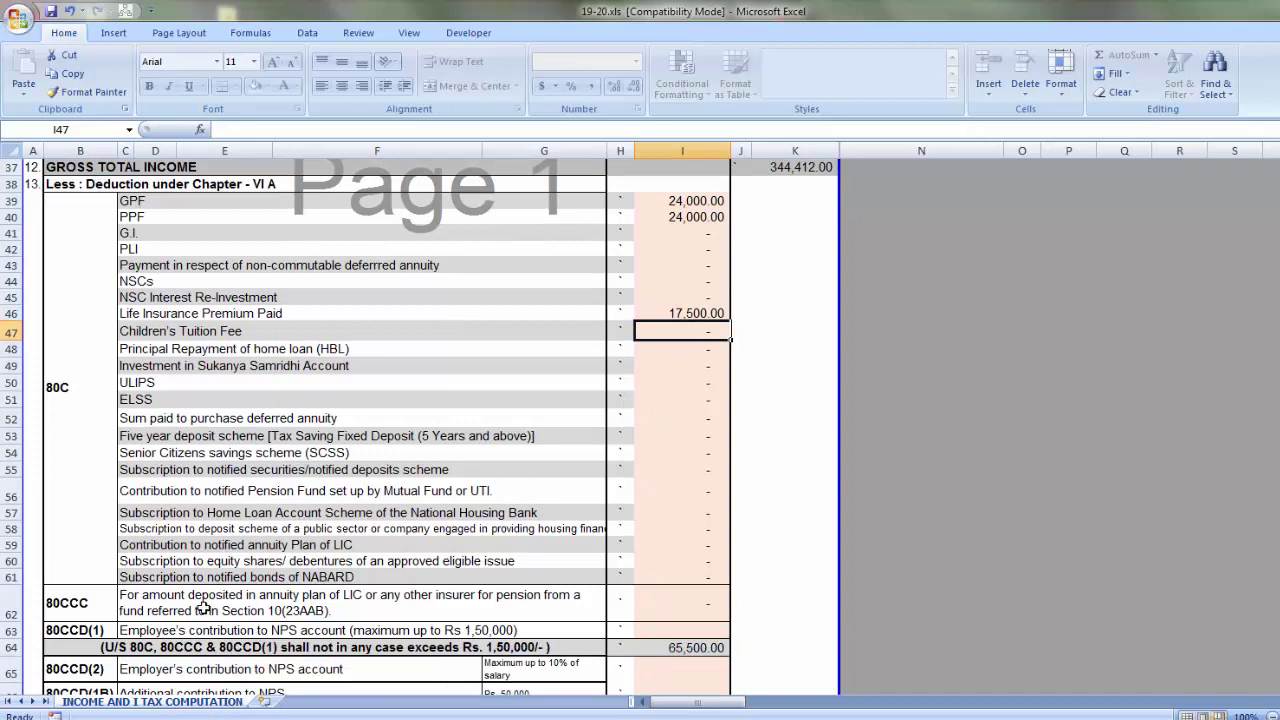
{"action": "scroll", "coordinate": [140, 631], "scroll_direction": "down", "scroll_amount": 1}
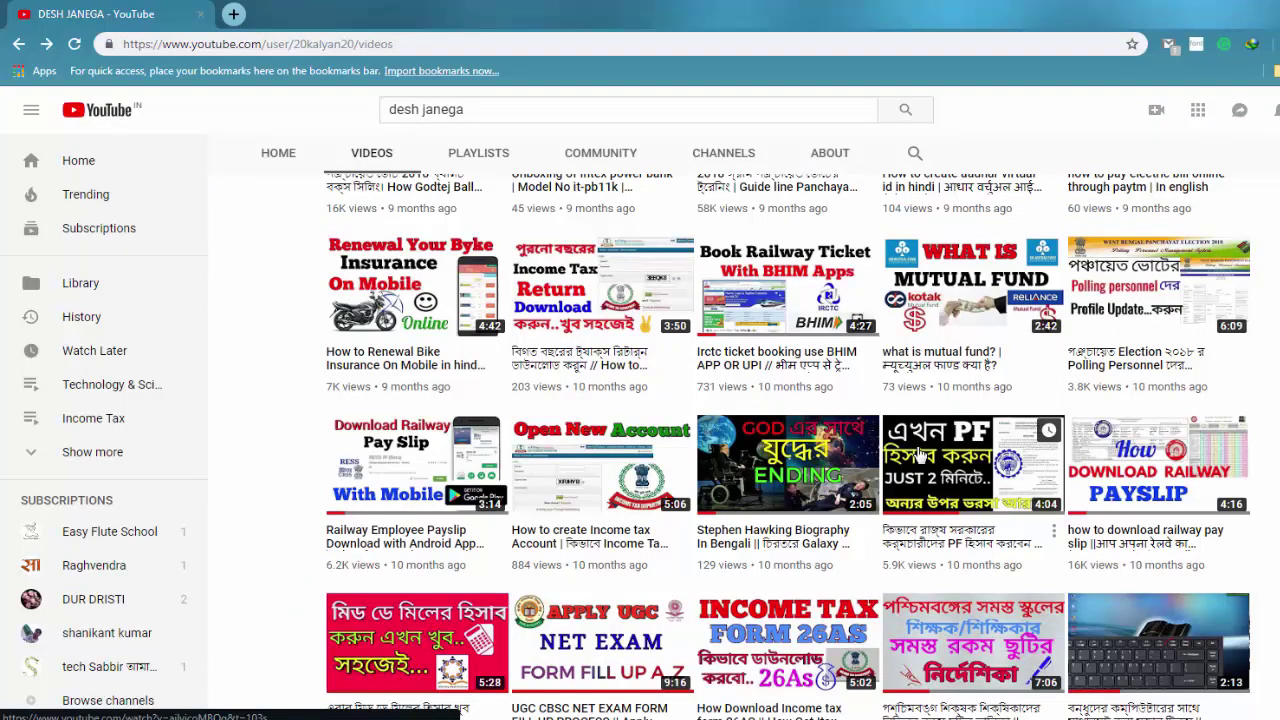
- Open the Provident Fund calculation video and follow the Google Drive link in its description
{"action": "left_click", "coordinate": [931, 508]}
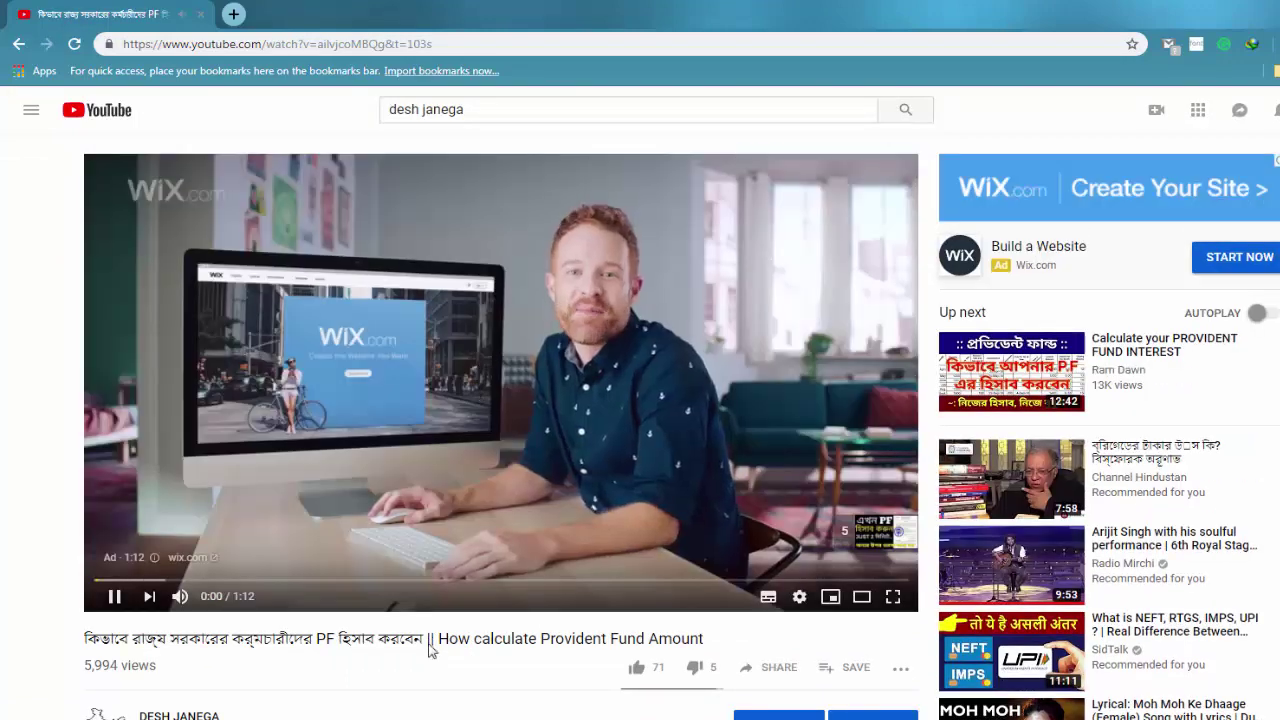
{"action": "scroll", "coordinate": [432, 651], "scroll_direction": "down", "scroll_amount": 2}
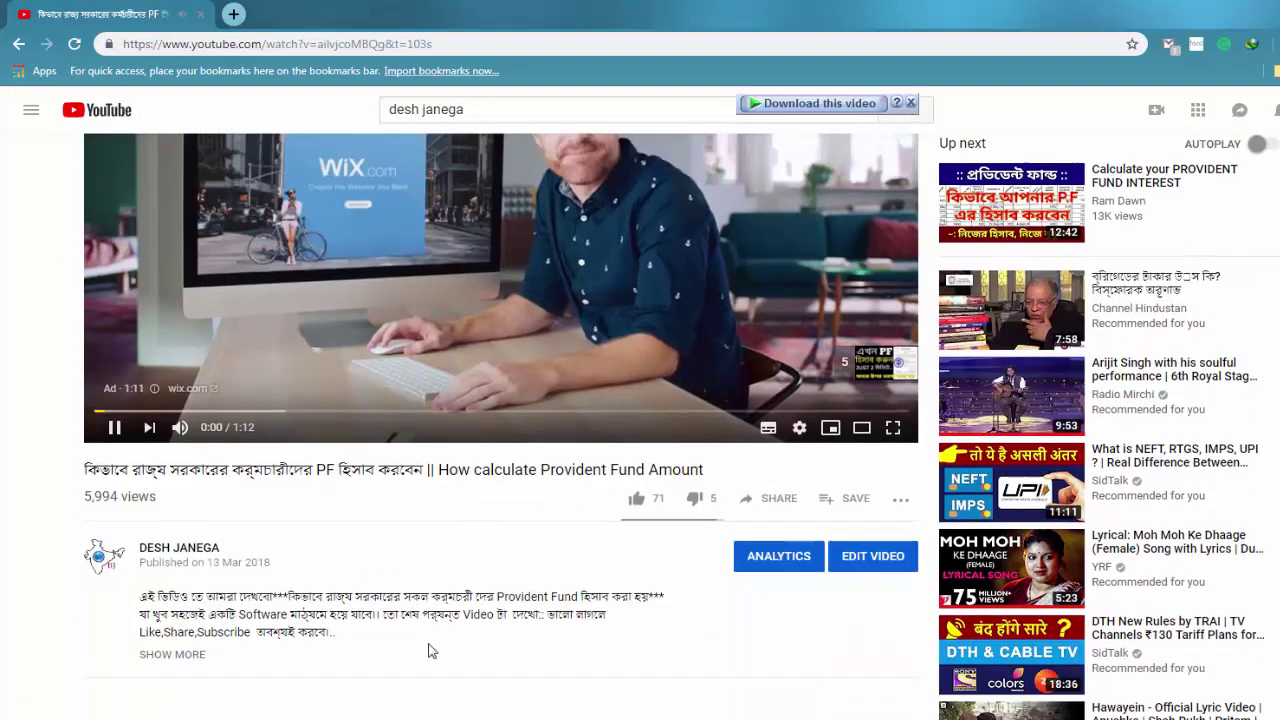
{"action": "left_click", "coordinate": [172, 655]}
{"action": "scroll", "coordinate": [418, 584], "scroll_direction": "down", "scroll_amount": 1}
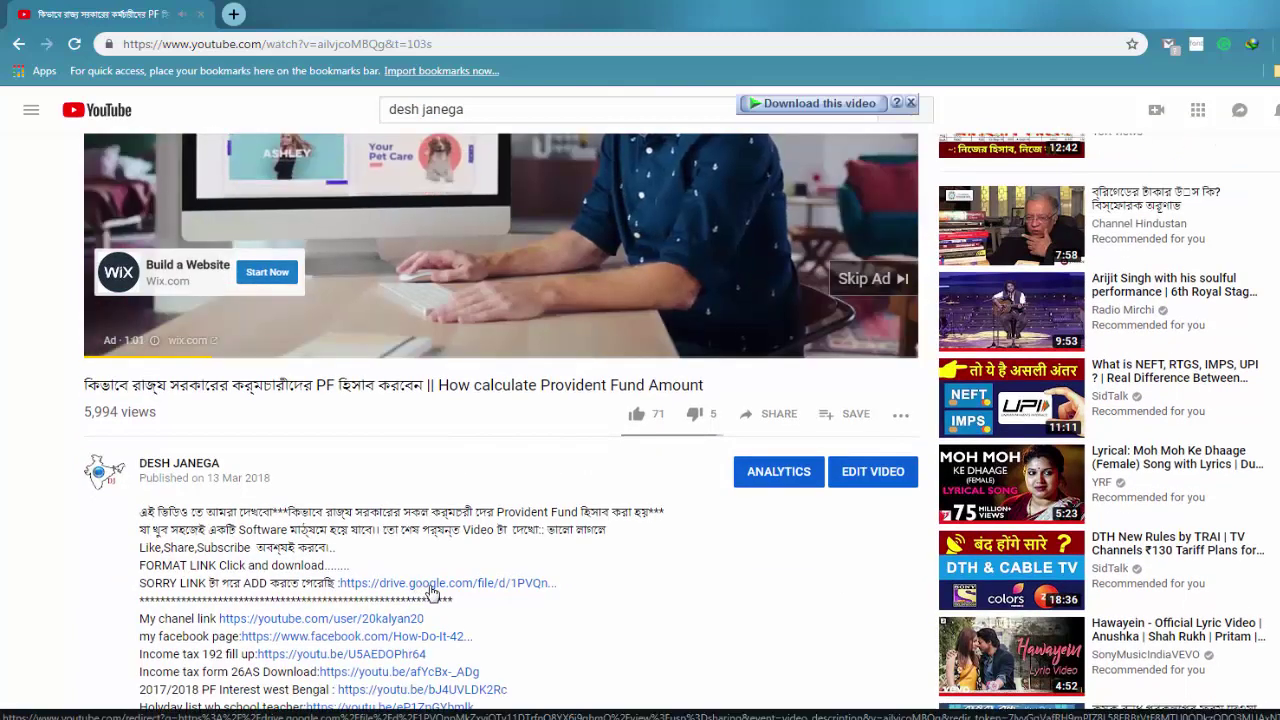
{"action": "left_click", "coordinate": [430, 585]}
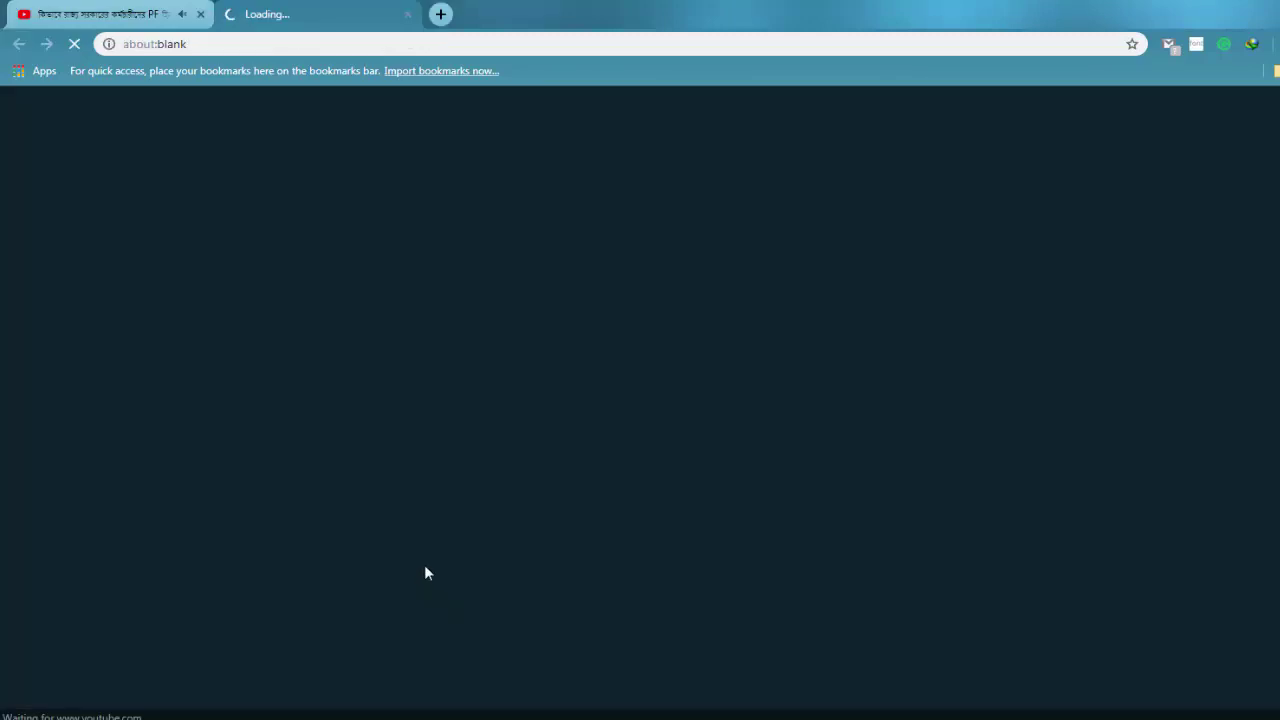
- Pause the video, unlock Providen fund .xlsx with its document password, and download it
{"action": "left_click", "coordinate": [155, 12]}
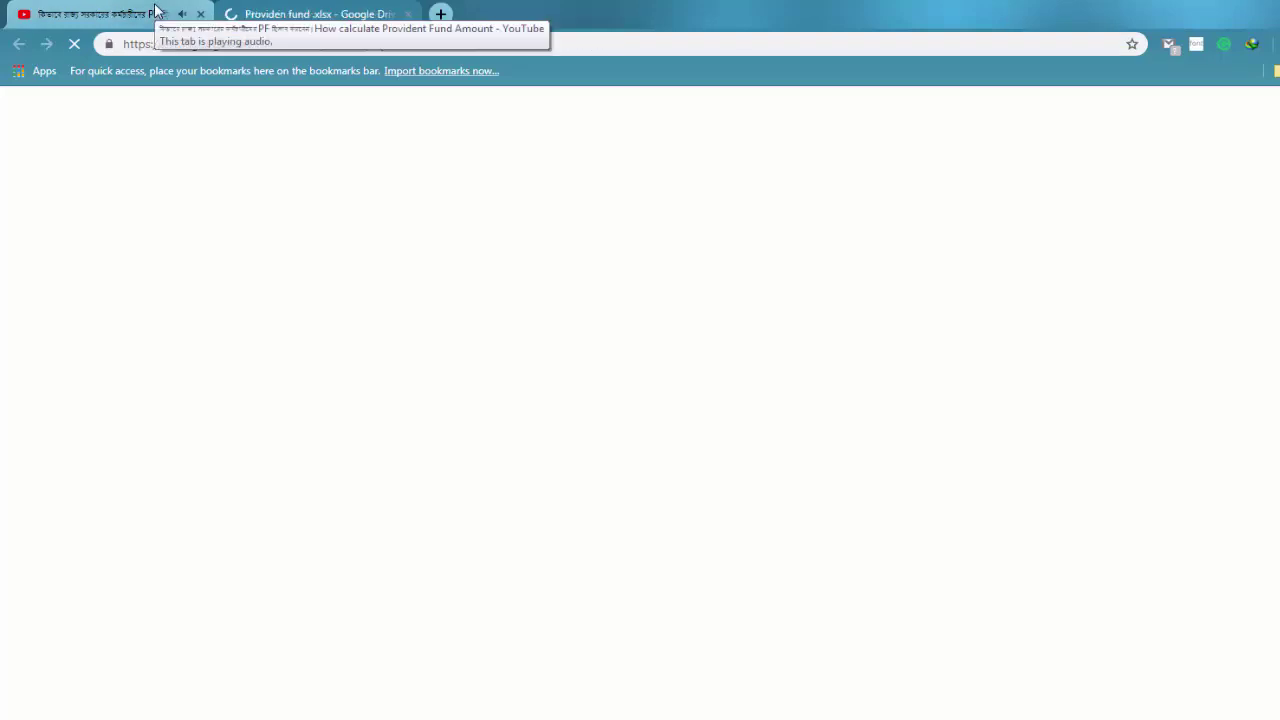
{"action": "left_click", "coordinate": [311, 144]}
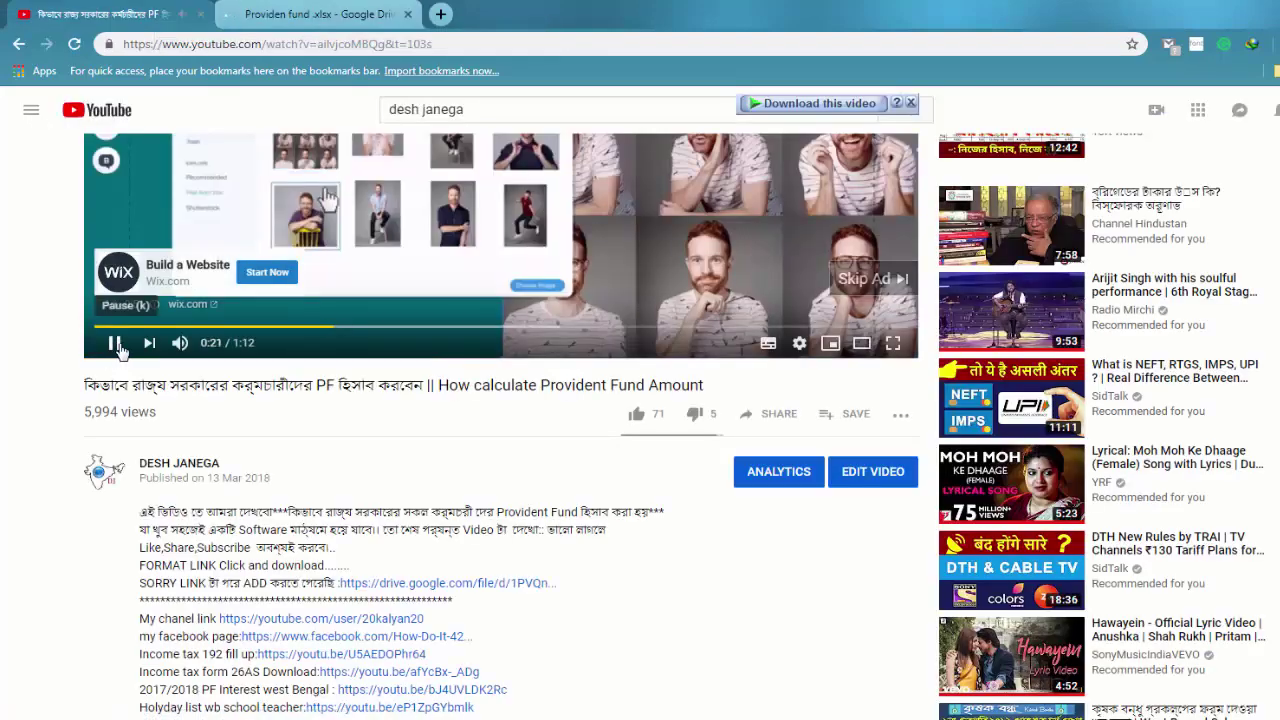
{"action": "left_click", "coordinate": [300, 12]}
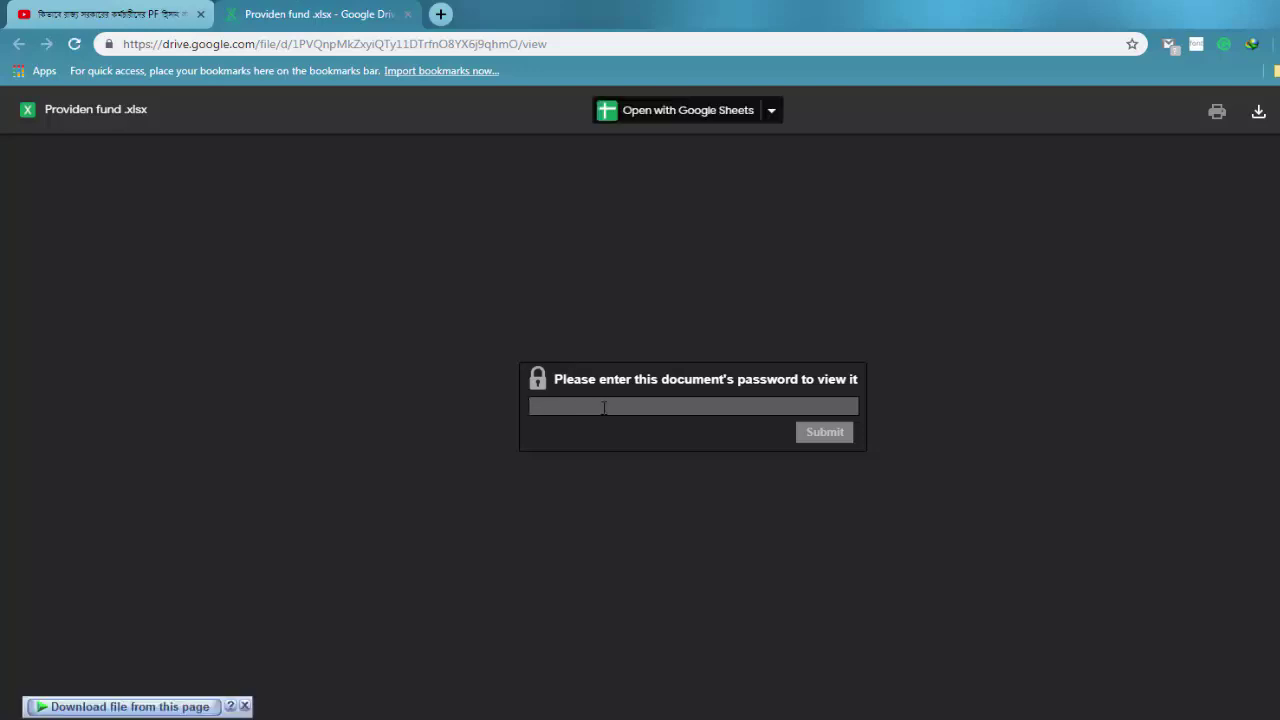
{"action": "key", "text": "Return"}
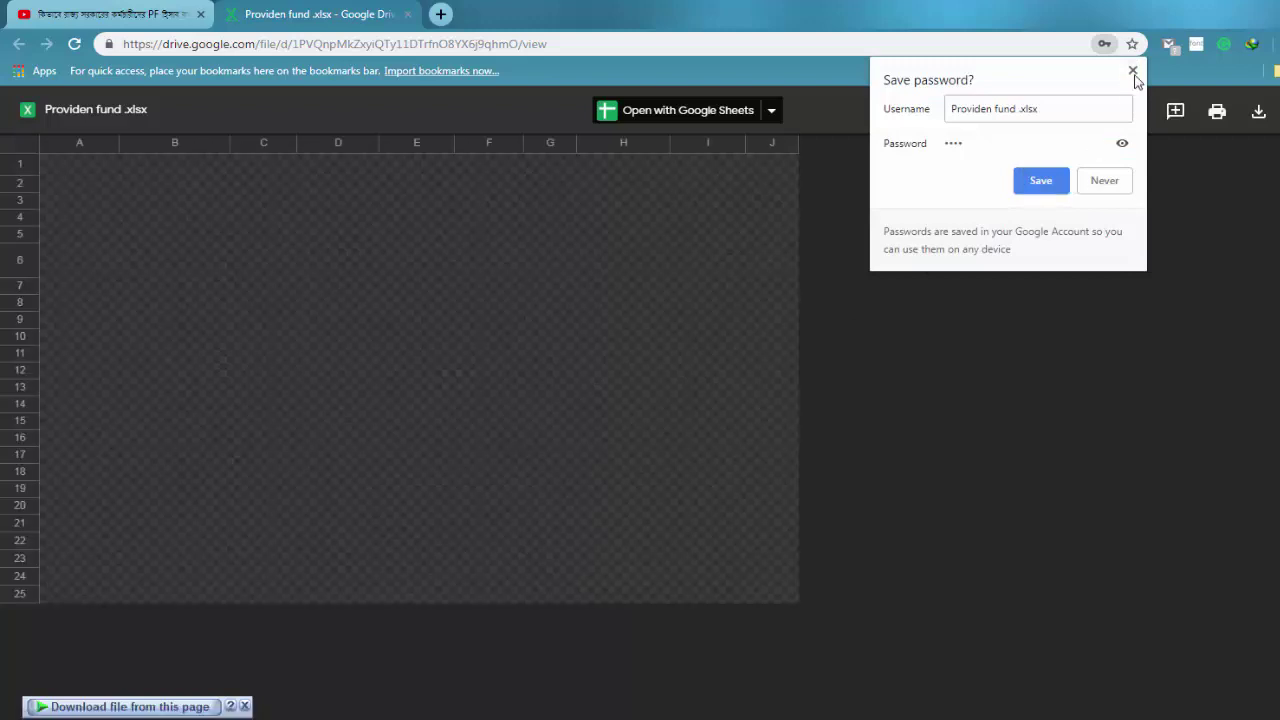
{"action": "left_click", "coordinate": [1133, 72]}
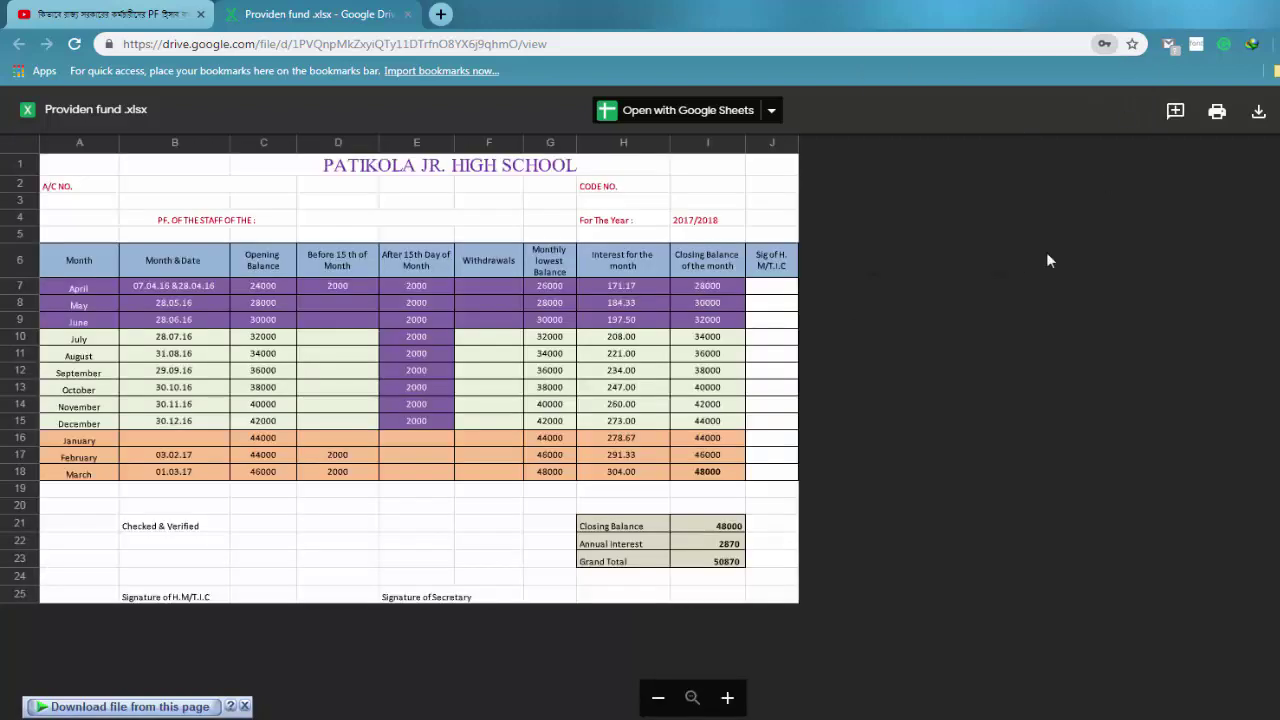
{"action": "left_click", "coordinate": [1258, 111]}
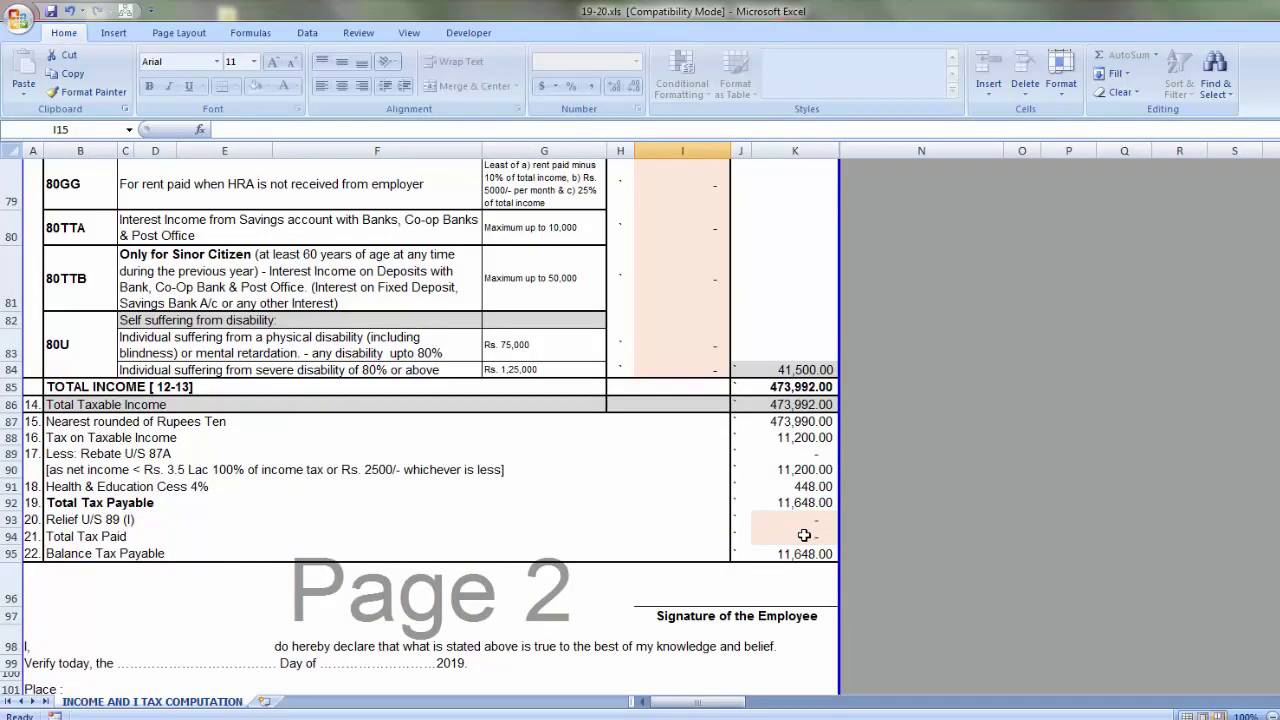
- Enter 11,648 as Total Tax Paid in K94, then return to the top of the sheet
{"action": "left_click", "coordinate": [803, 541]}
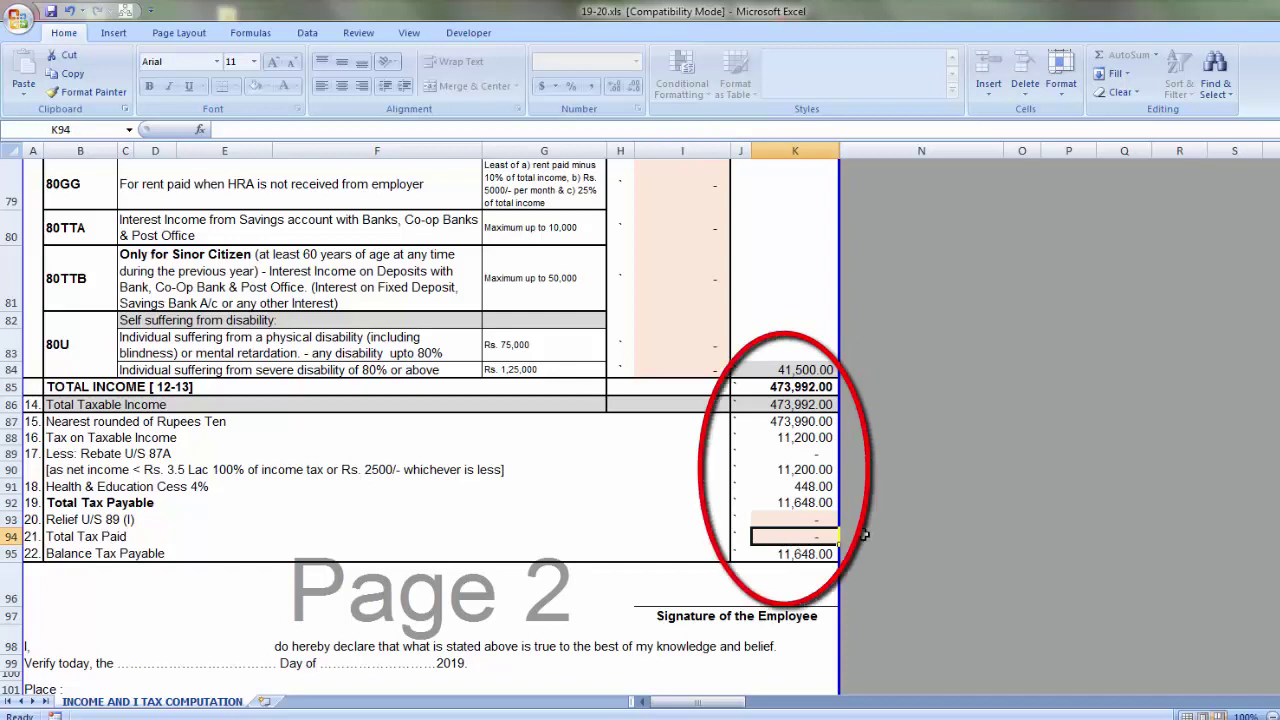
{"action": "type", "text": "11"}
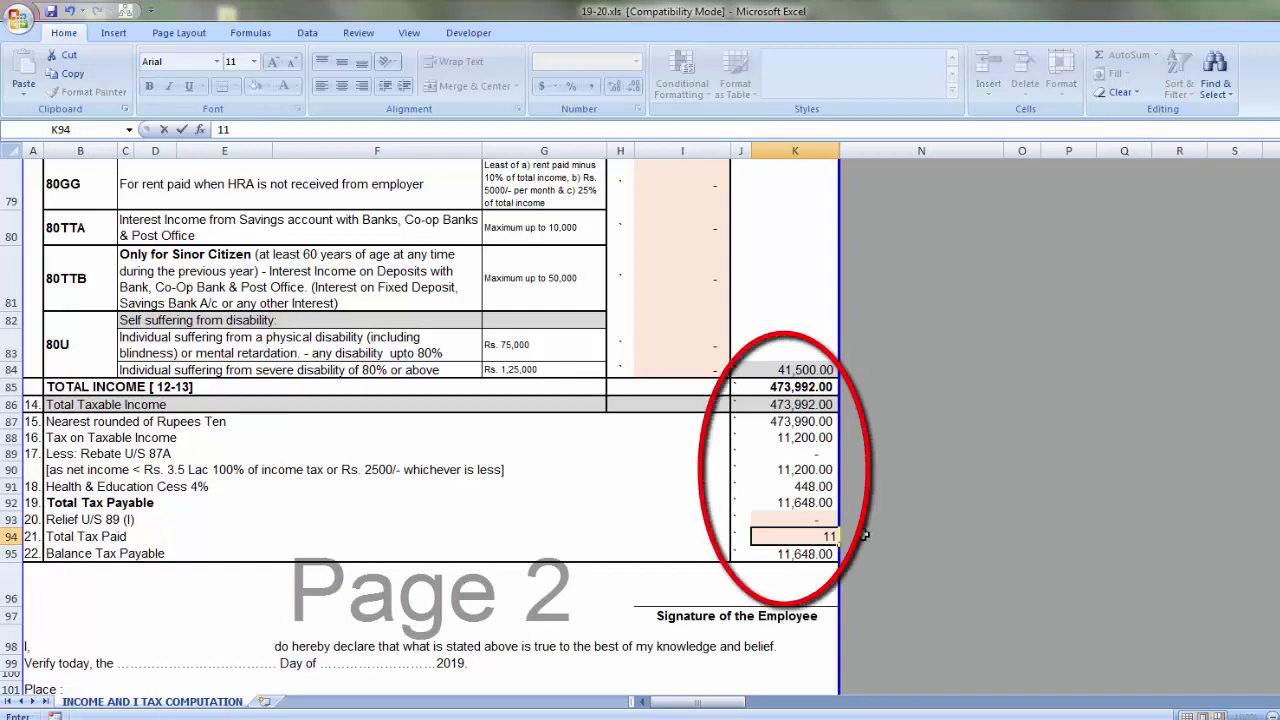
{"action": "type", "text": "64"}
{"action": "type", "text": "8"}
{"action": "left_click", "coordinate": [659, 496]}
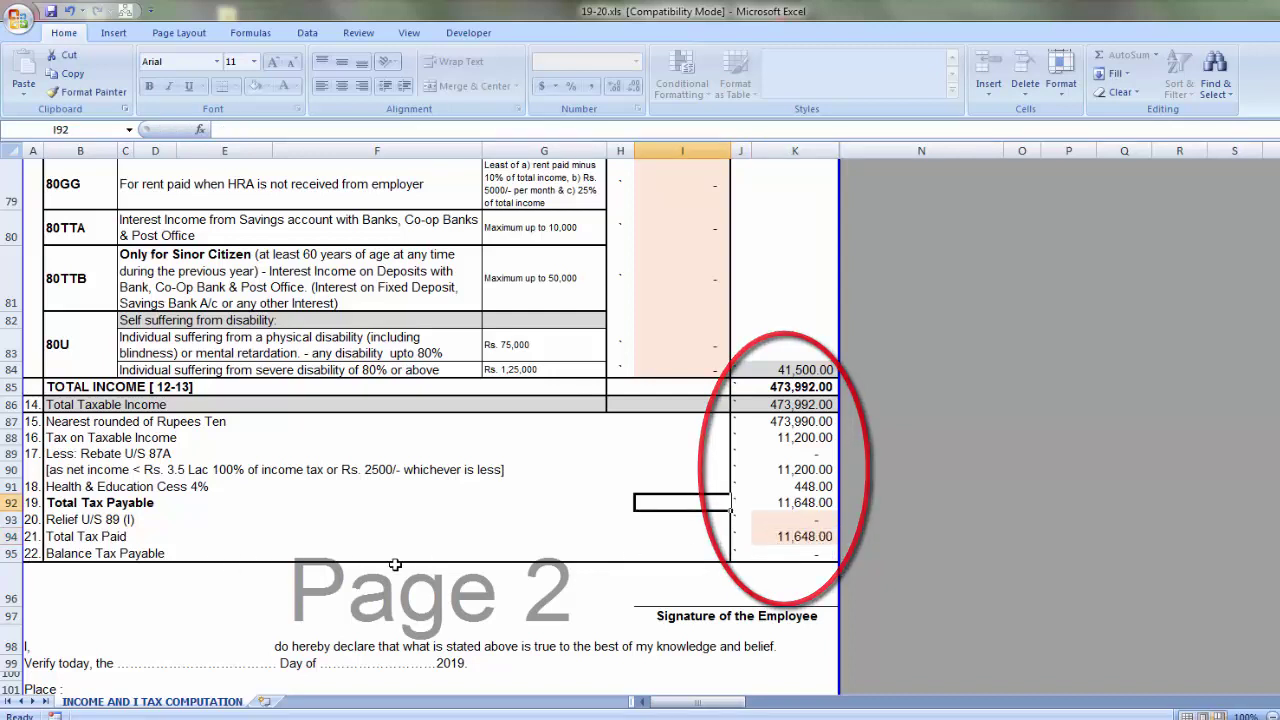
{"action": "scroll", "coordinate": [395, 565], "scroll_direction": "down", "scroll_amount": 2}
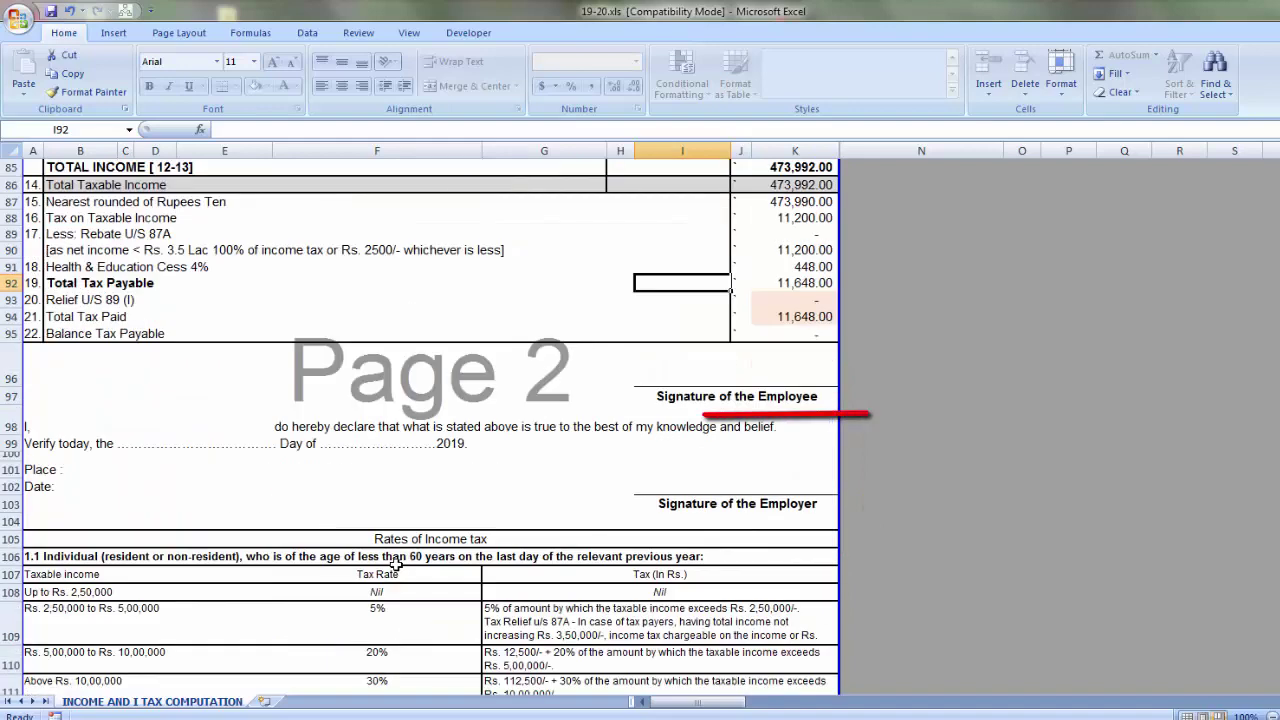
{"action": "scroll", "coordinate": [395, 565], "scroll_direction": "up", "scroll_amount": 1}
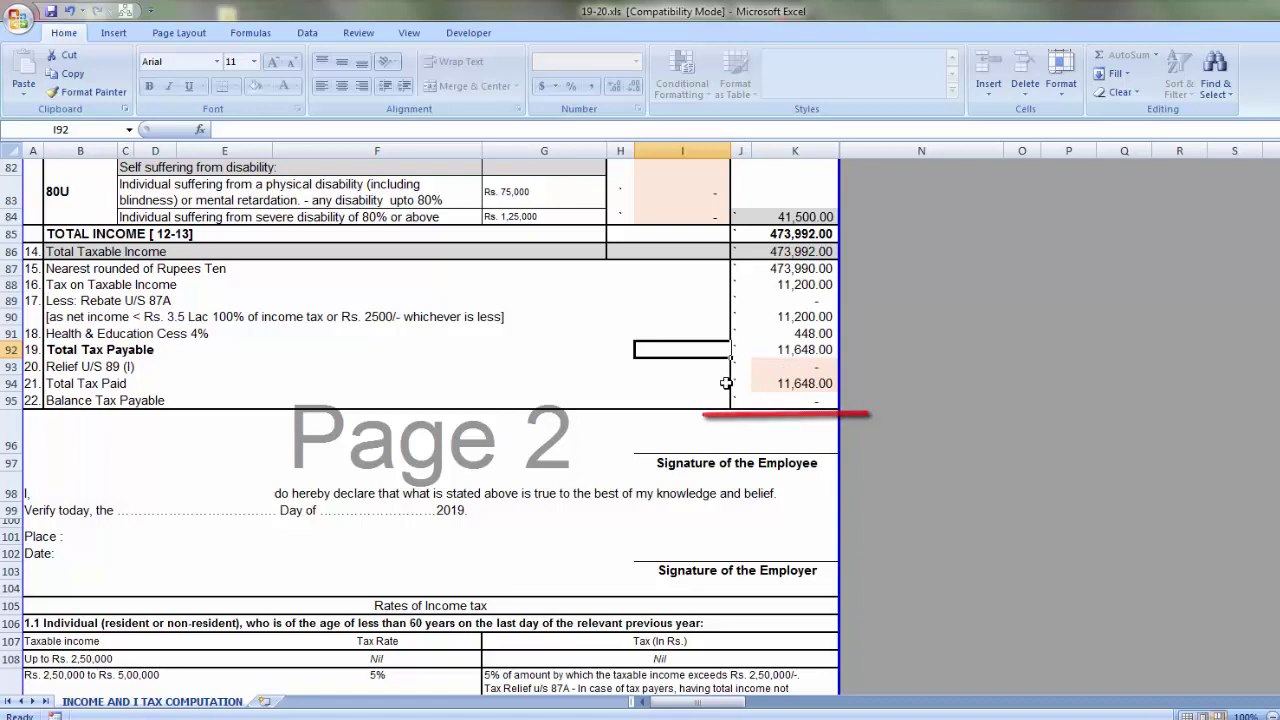
{"action": "scroll", "coordinate": [98, 294], "scroll_direction": "up", "scroll_amount": 20}
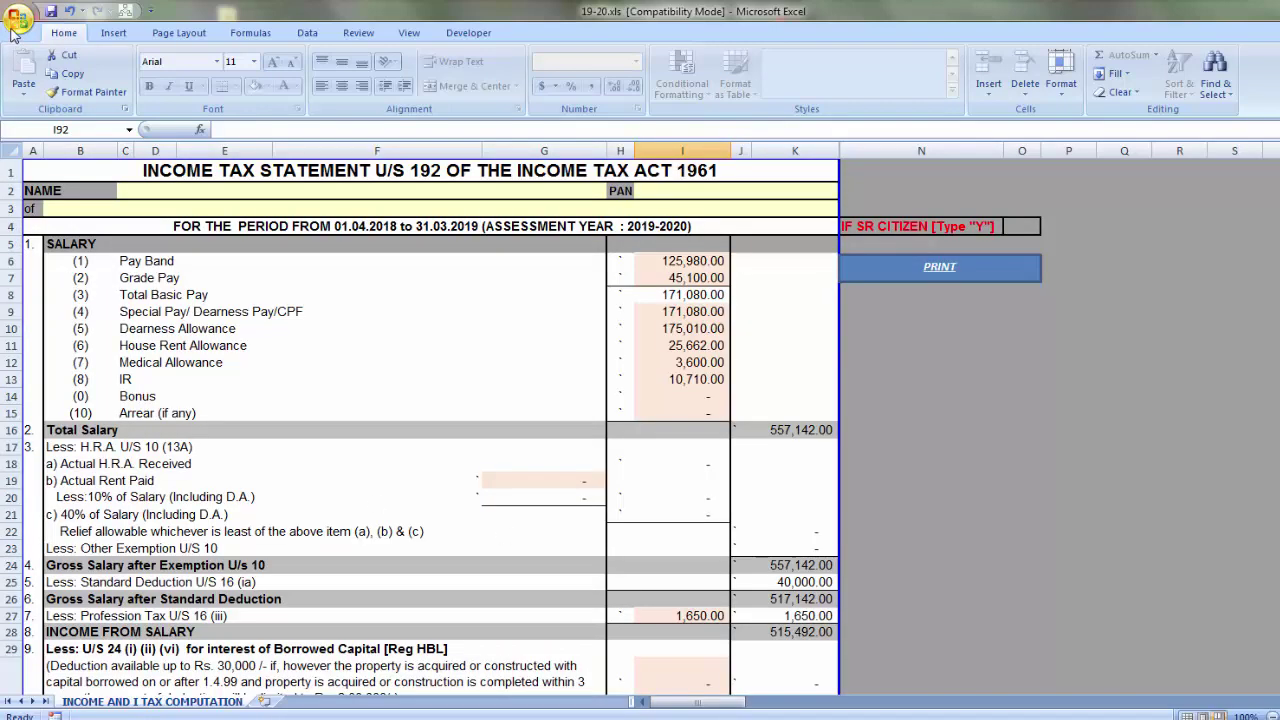
- Fill in the employee's name in C2, XXXXX in B3 and PAN XXXX in I2
{"action": "left_click", "coordinate": [18, 18]}
{"action": "mouse_move", "coordinate": [55, 205]}
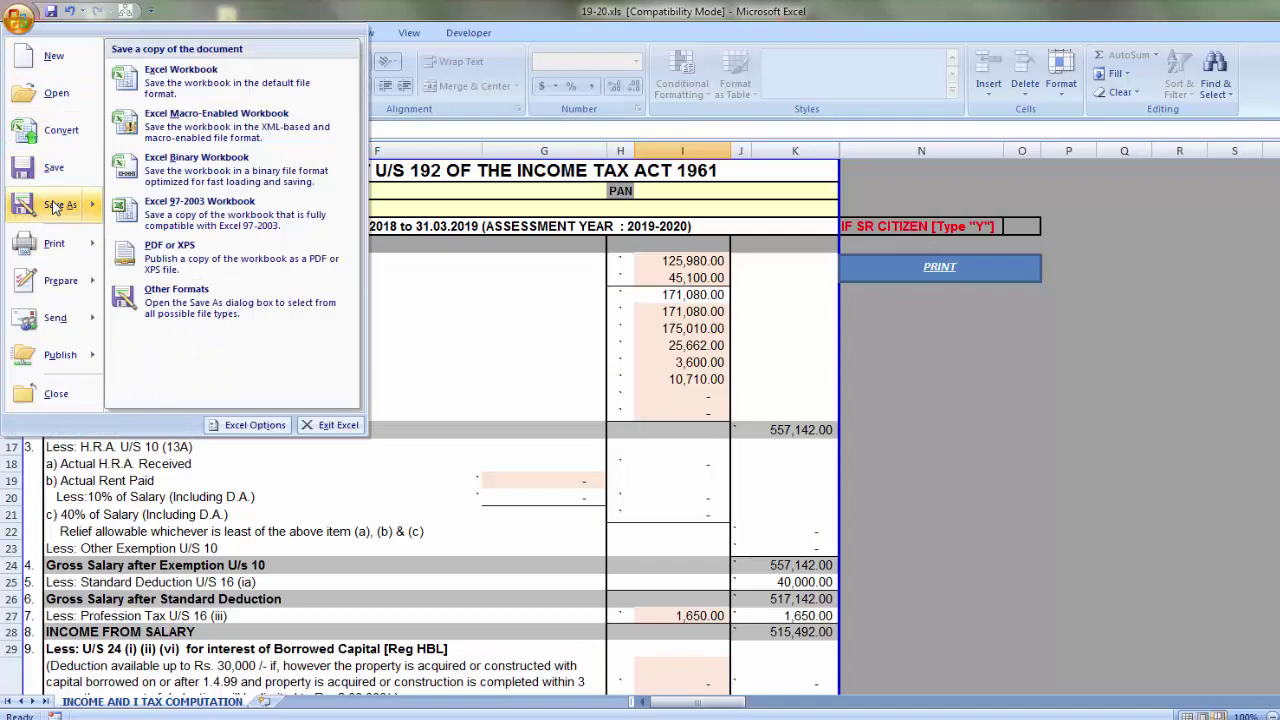
{"action": "left_click", "coordinate": [57, 205]}
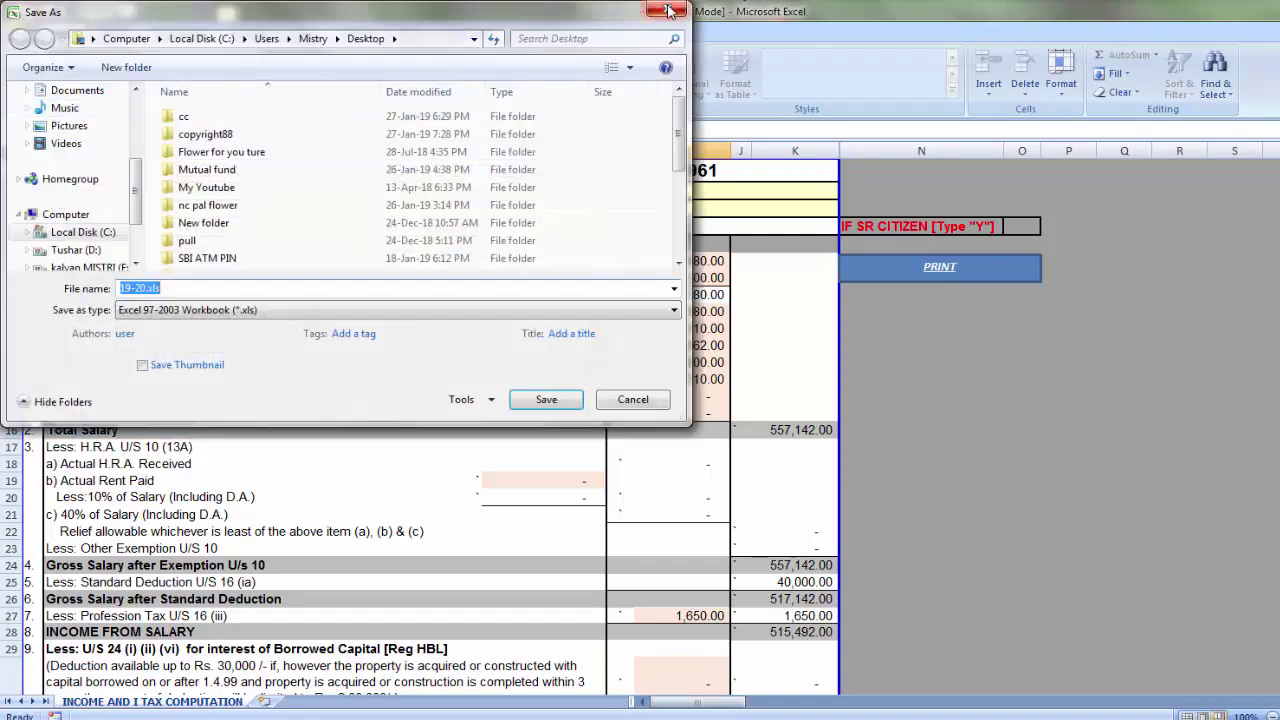
{"action": "left_click", "coordinate": [670, 10]}
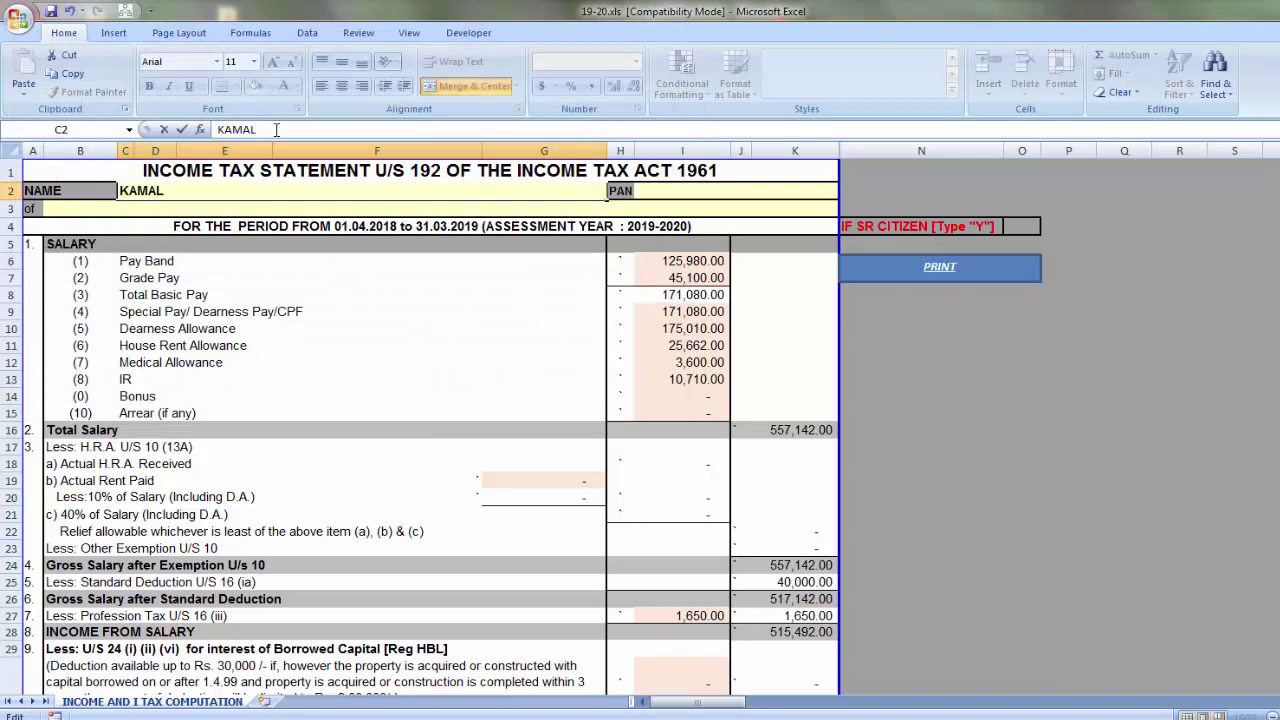
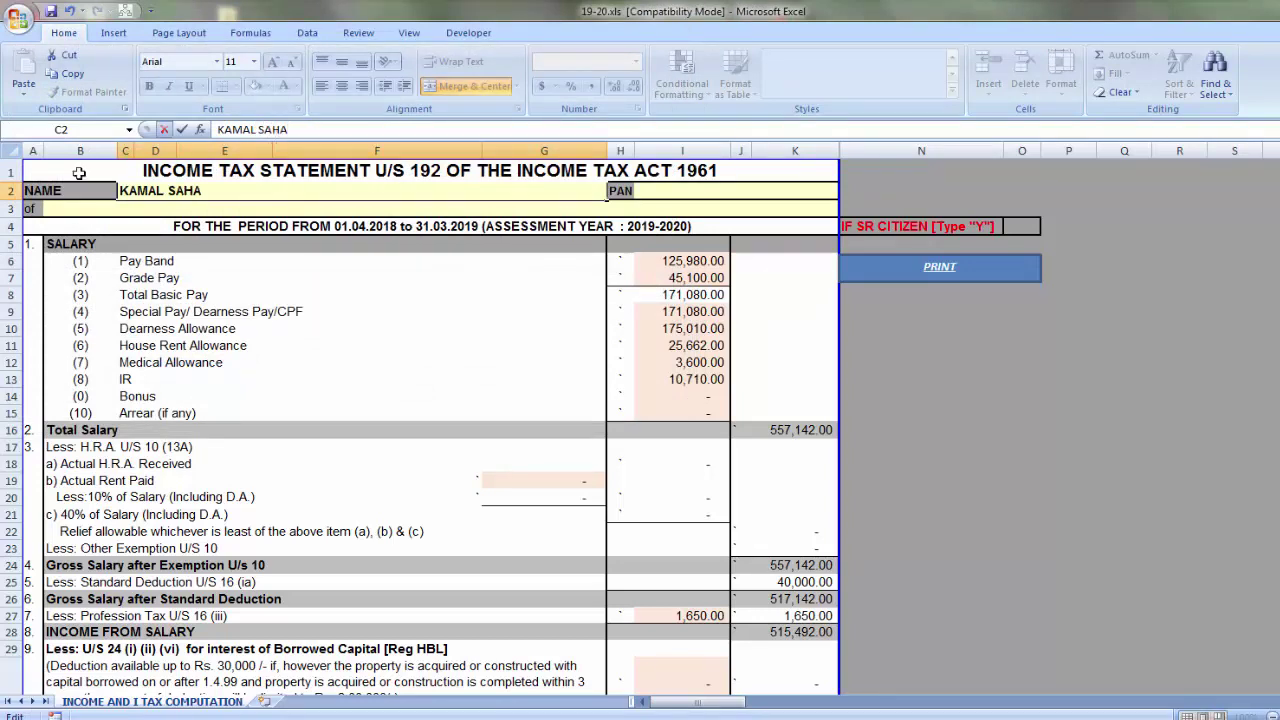
{"action": "left_click", "coordinate": [126, 208]}
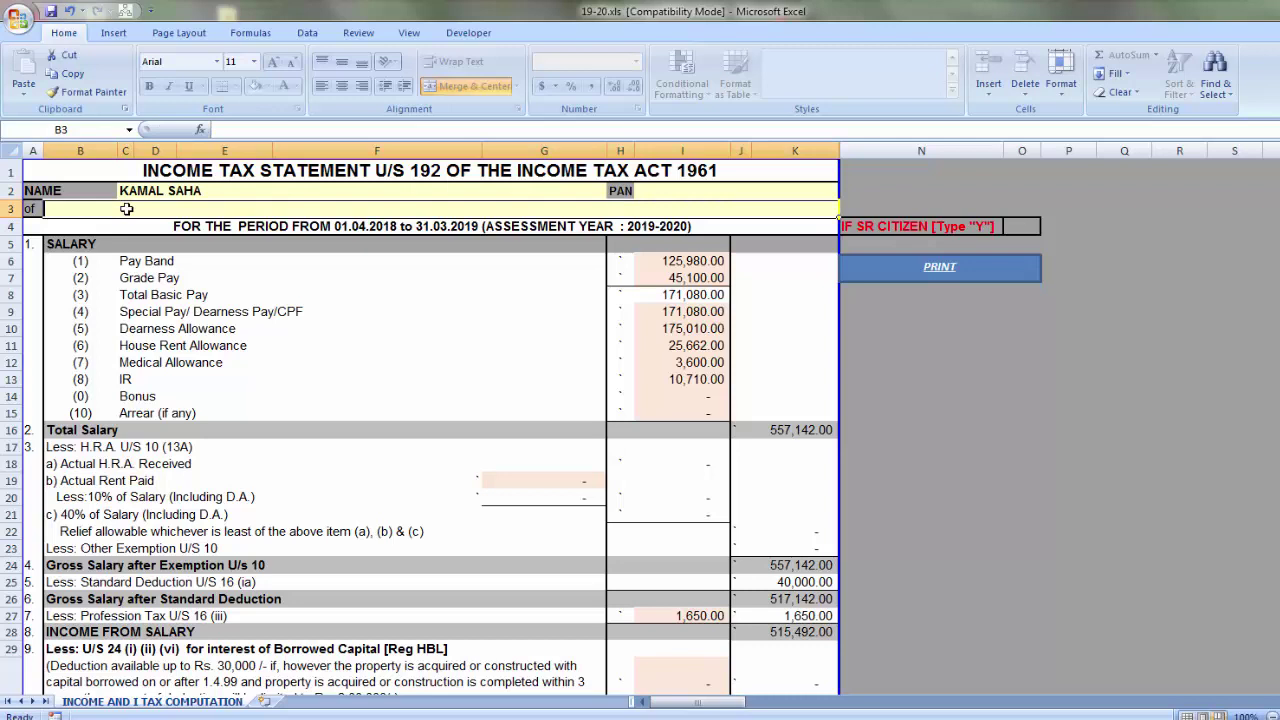
{"action": "type", "text": "X"}
{"action": "key", "text": "BackSpace"}
{"action": "type", "text": "XXXXX"}
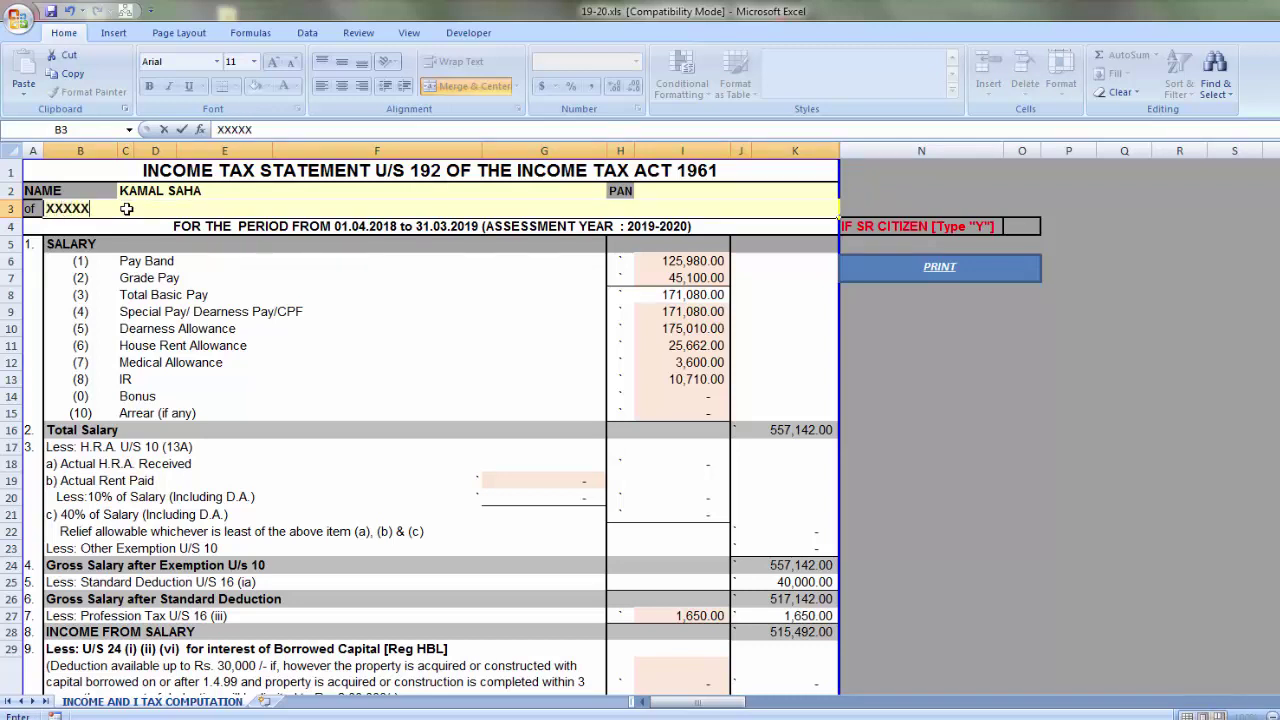
{"action": "left_click", "coordinate": [688, 191]}
{"action": "type", "text": "XX"}
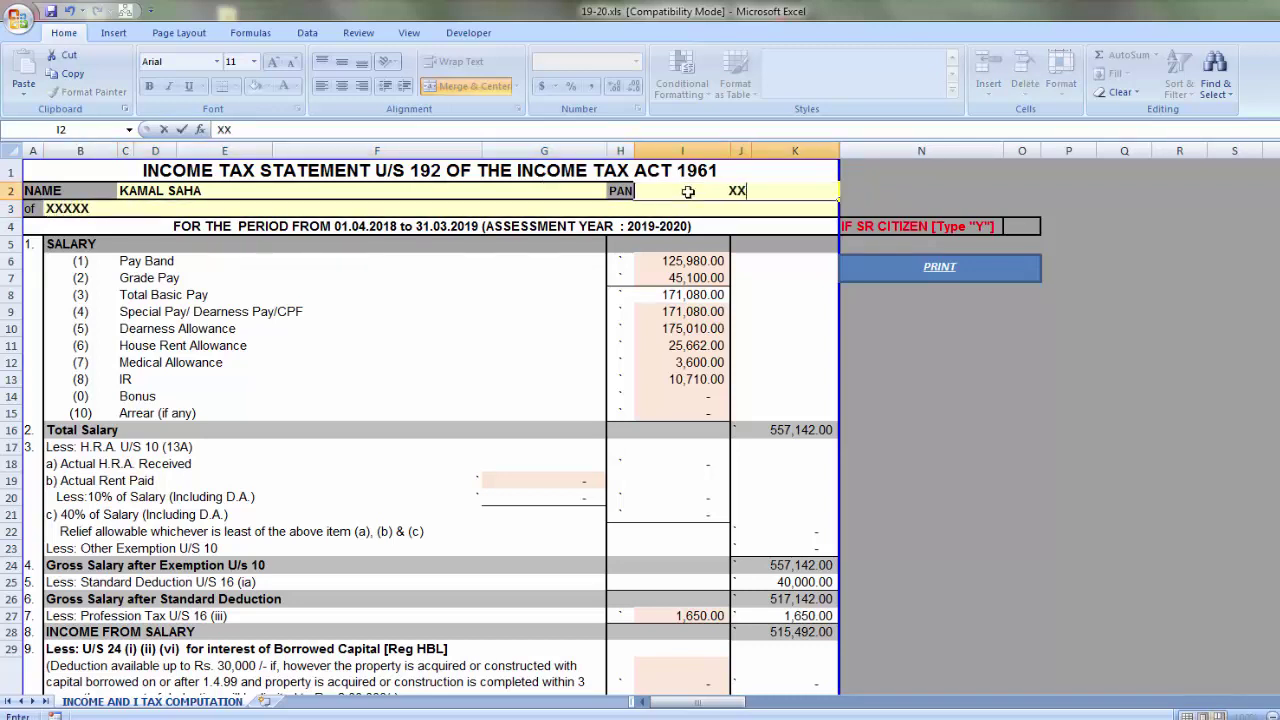
{"action": "type", "text": "XX"}
- Save the workbook to the Desktop as ABC.xls
{"action": "left_click", "coordinate": [17, 22]}
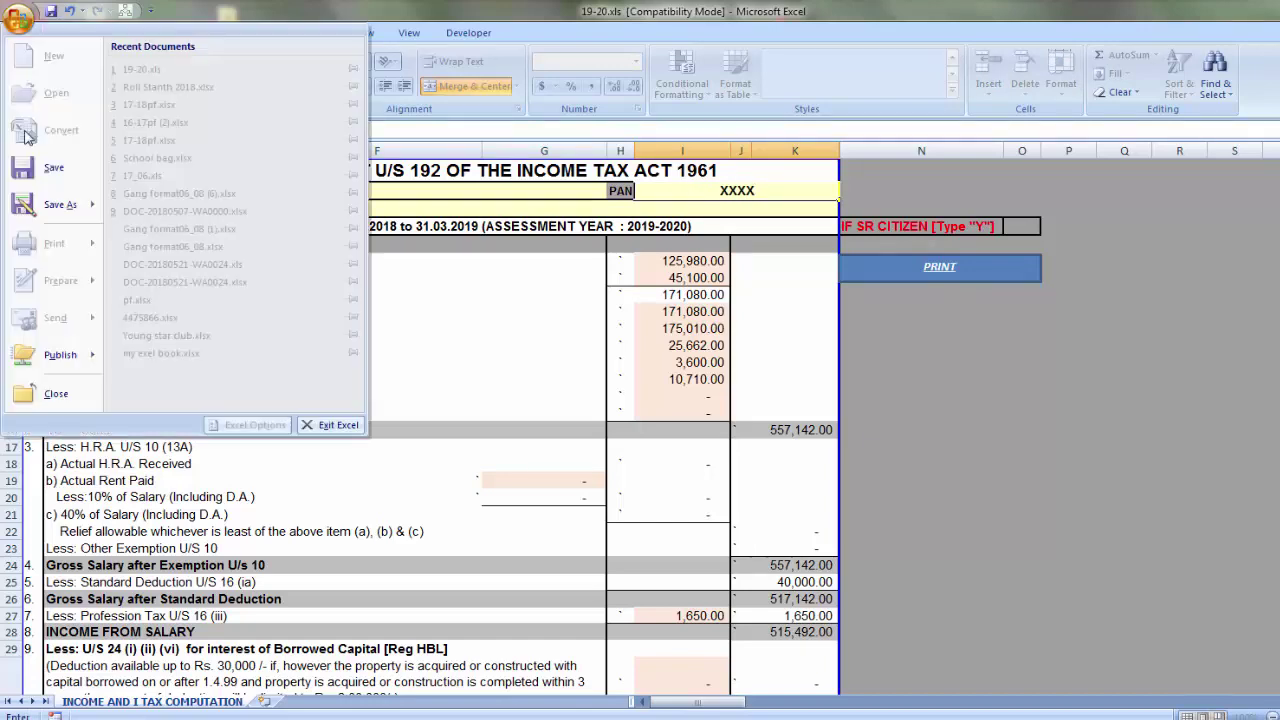
{"action": "left_click", "coordinate": [40, 205]}
{"action": "scroll", "coordinate": [100, 172], "scroll_direction": "up", "scroll_amount": 3}
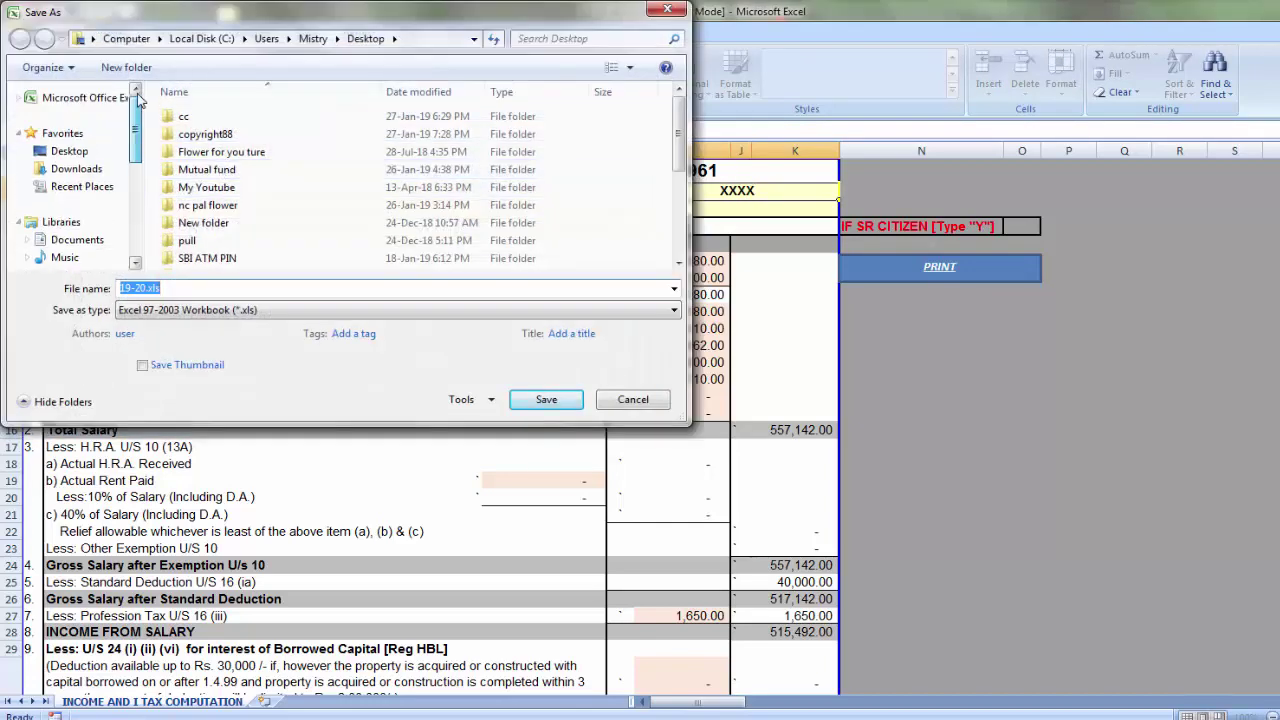
{"action": "left_click", "coordinate": [69, 151]}
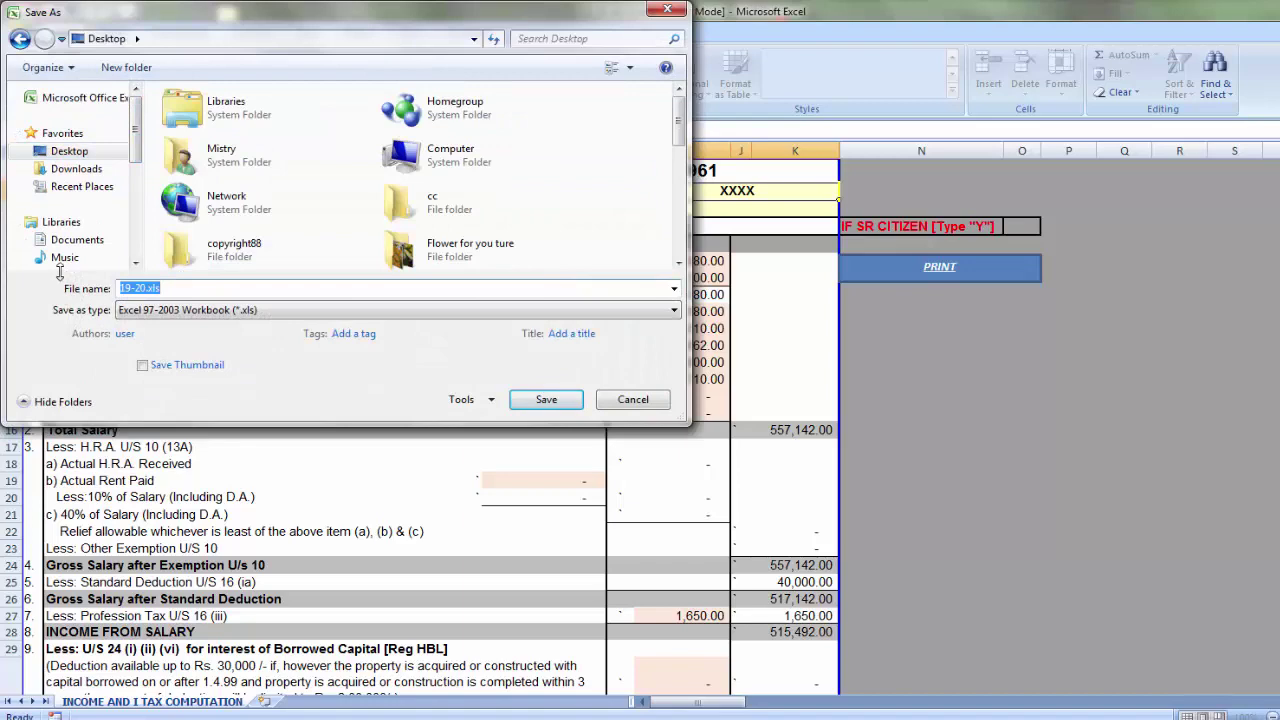
{"action": "type", "text": "ABC"}
{"action": "left_click", "coordinate": [546, 399]}
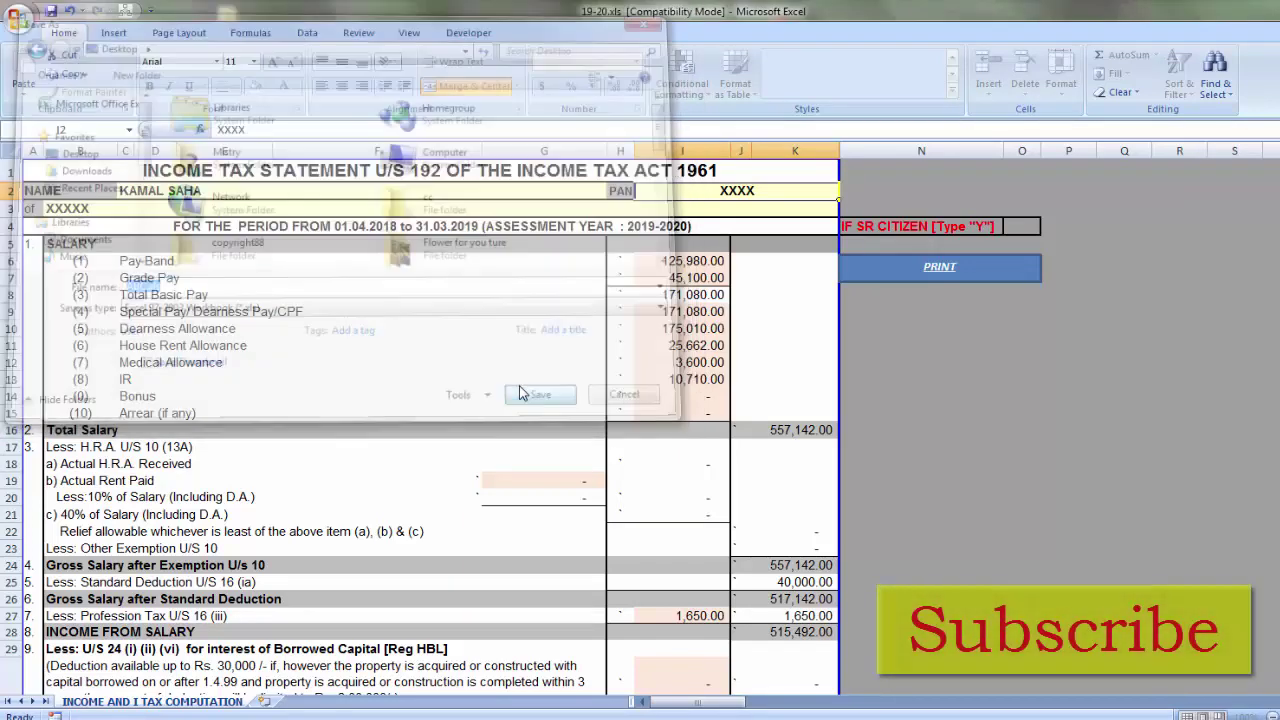
- Show ABC.xls in Print Preview, zoomed to full size to read the statement rows
{"action": "left_click", "coordinate": [20, 20]}
{"action": "mouse_move", "coordinate": [54, 244]}
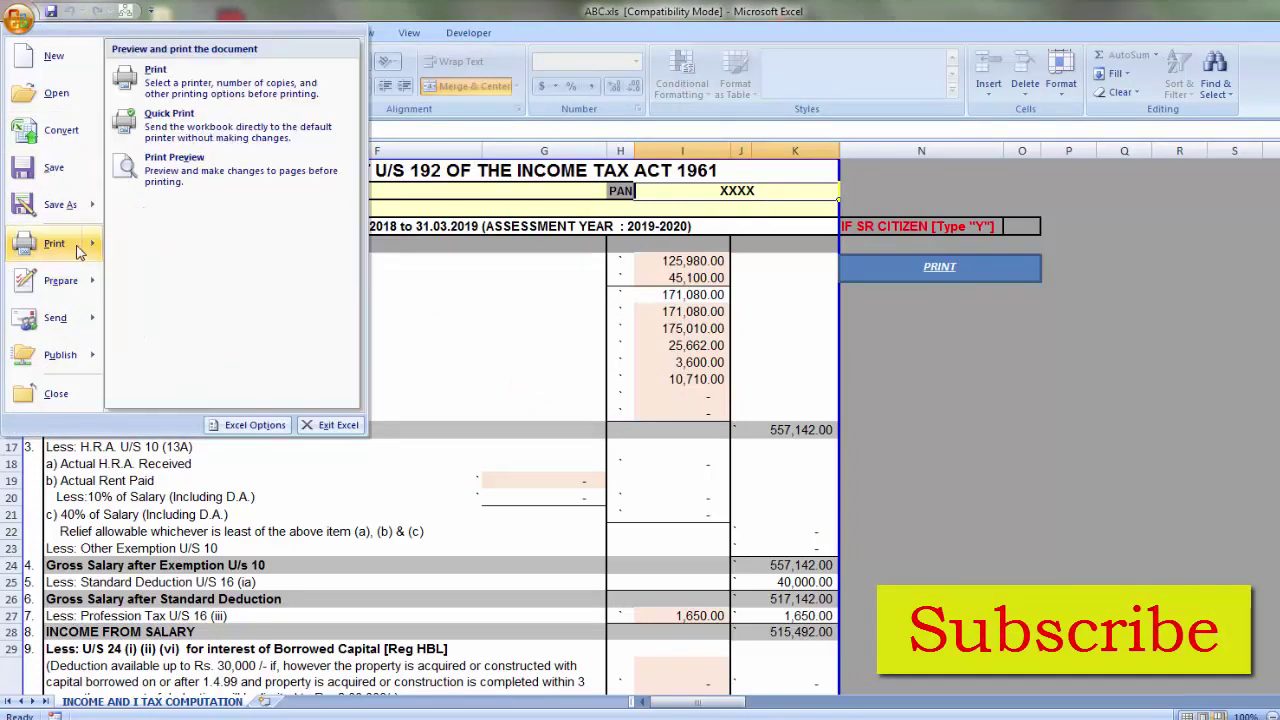
{"action": "left_click", "coordinate": [223, 171]}
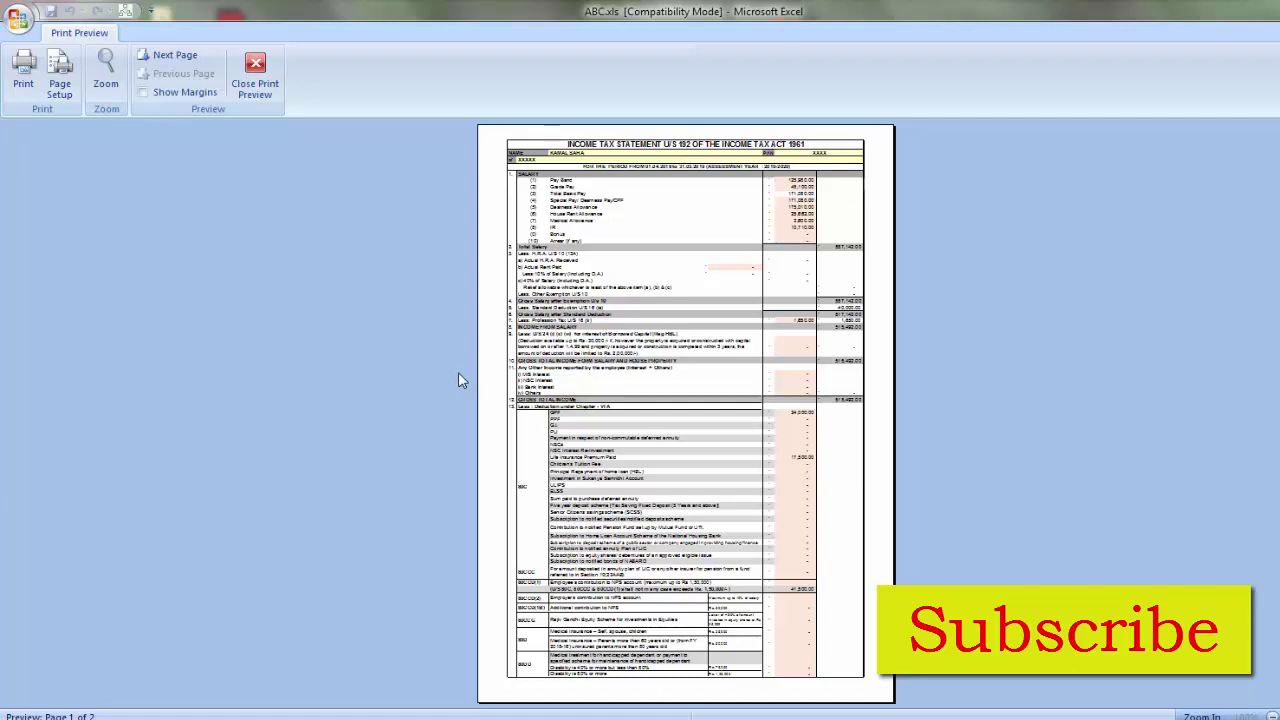
{"action": "left_click", "coordinate": [107, 93]}
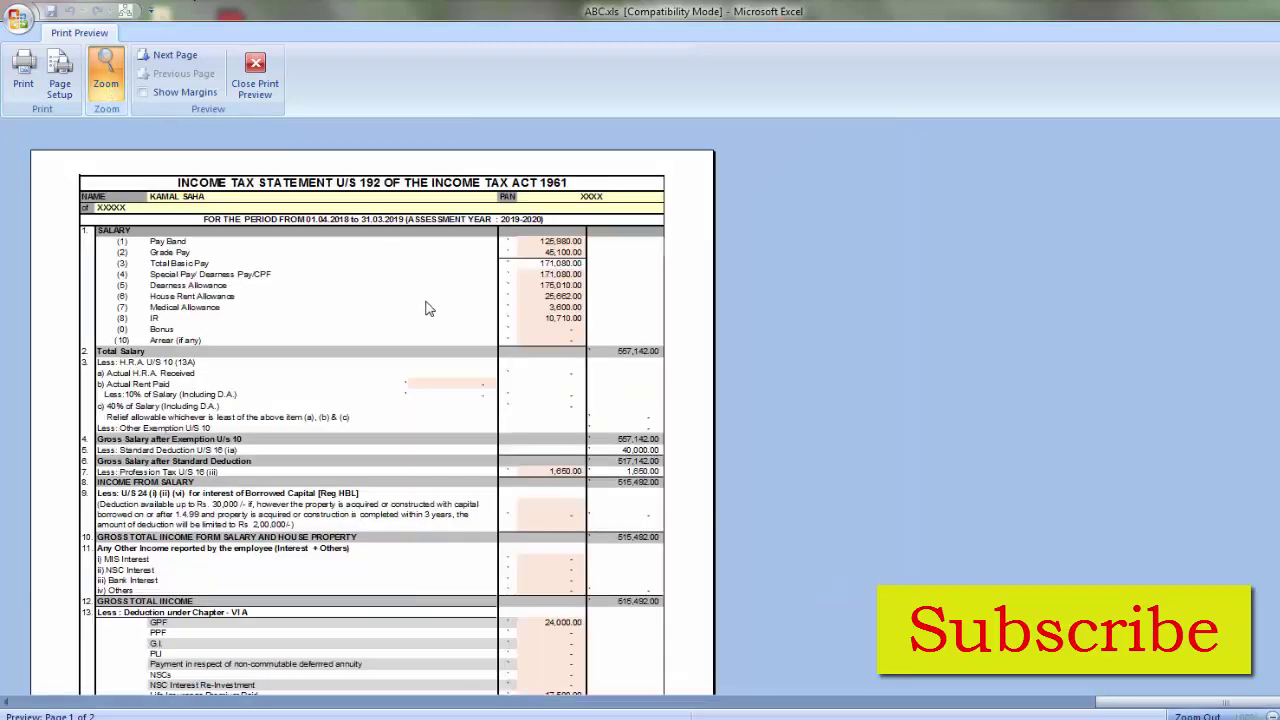
{"action": "scroll", "coordinate": [197, 261], "scroll_direction": "down", "scroll_amount": 1}
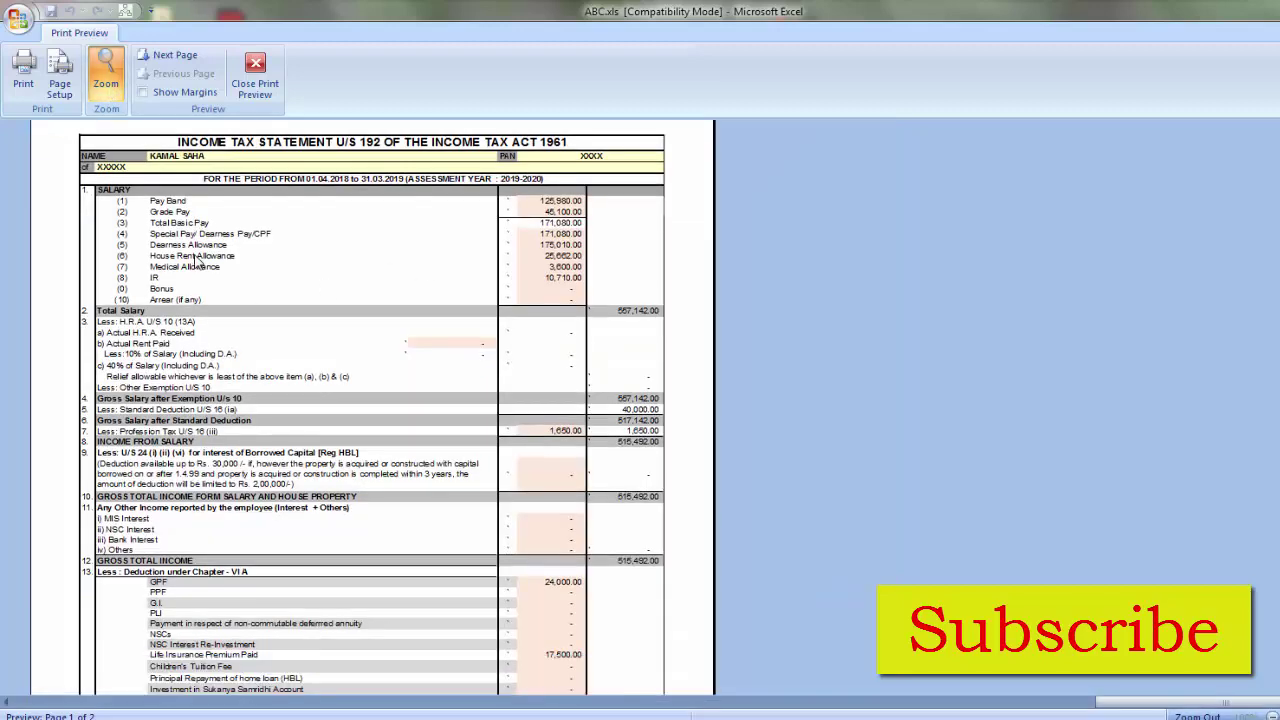
{"action": "scroll", "coordinate": [197, 261], "scroll_direction": "down", "scroll_amount": 1}
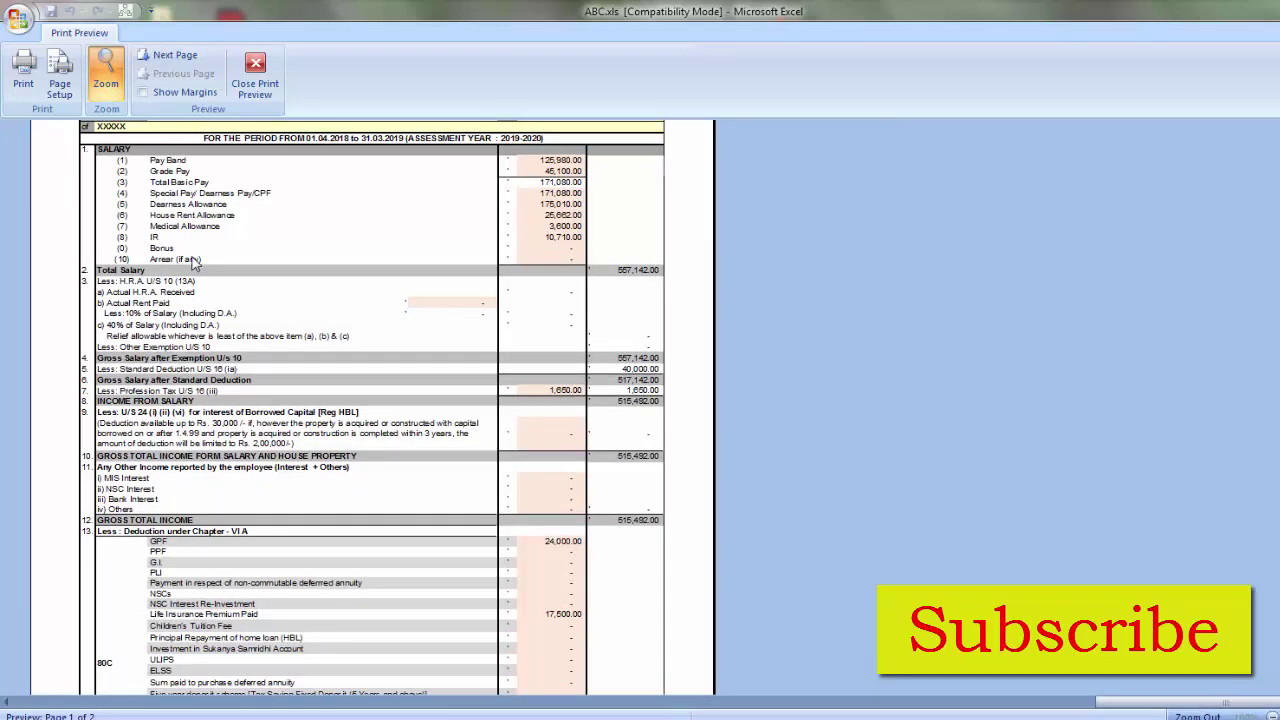